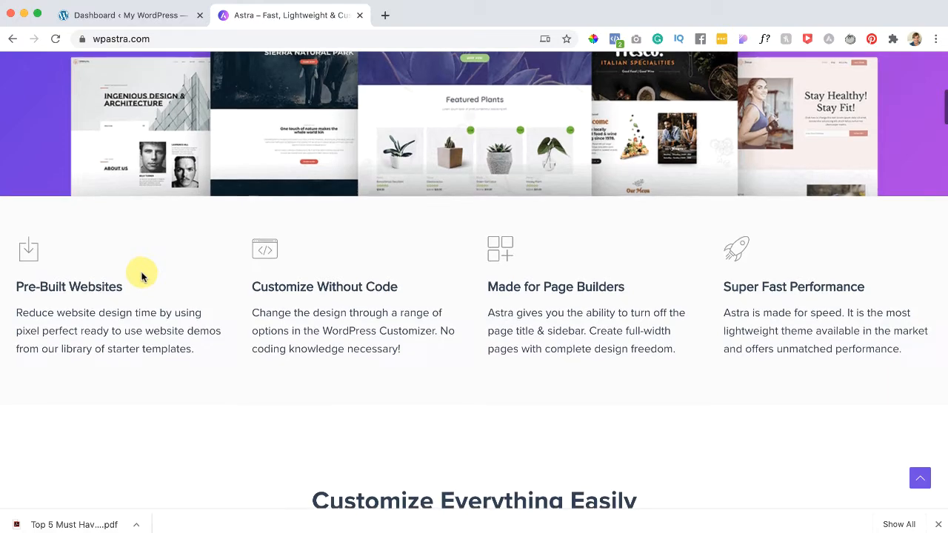
Review the Astra homepage sections on features, customization options, supported tool integrations and performance.
{"action": "scroll", "coordinate": [143, 276], "scroll_direction": "down", "scroll_amount": 5}
{"action": "scroll", "coordinate": [142, 277], "scroll_direction": "down", "scroll_amount": 5}
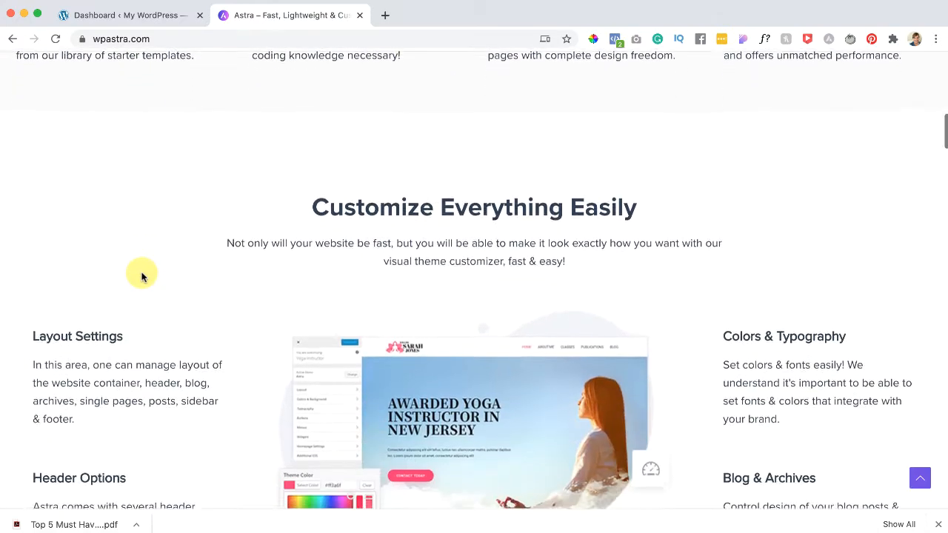
{"action": "scroll", "coordinate": [142, 277], "scroll_direction": "down", "scroll_amount": 3}
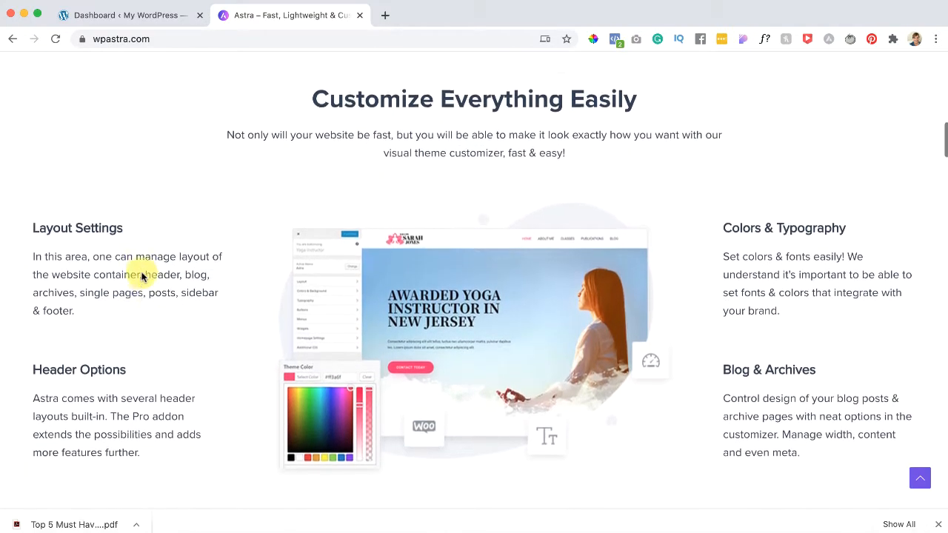
{"action": "scroll", "coordinate": [142, 276], "scroll_direction": "down", "scroll_amount": 5}
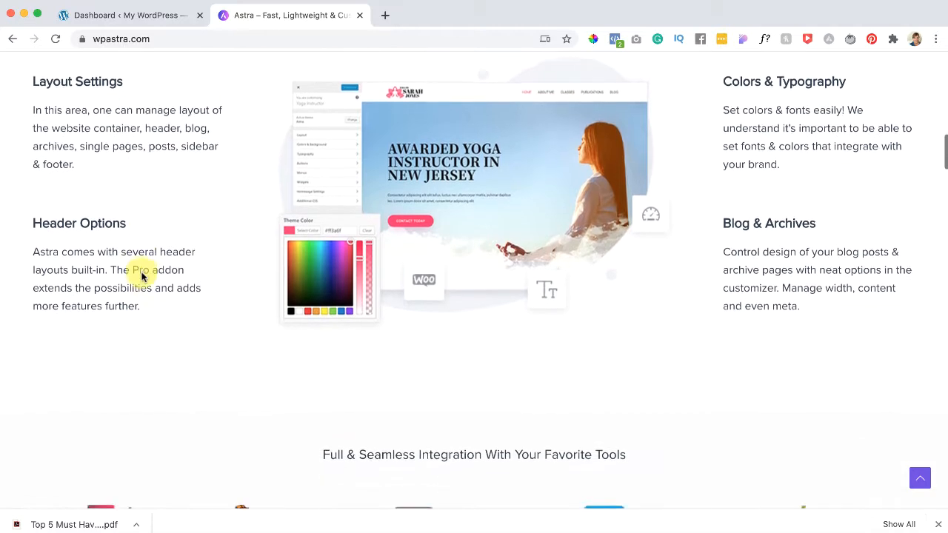
{"action": "scroll", "coordinate": [142, 276], "scroll_direction": "down", "scroll_amount": 1}
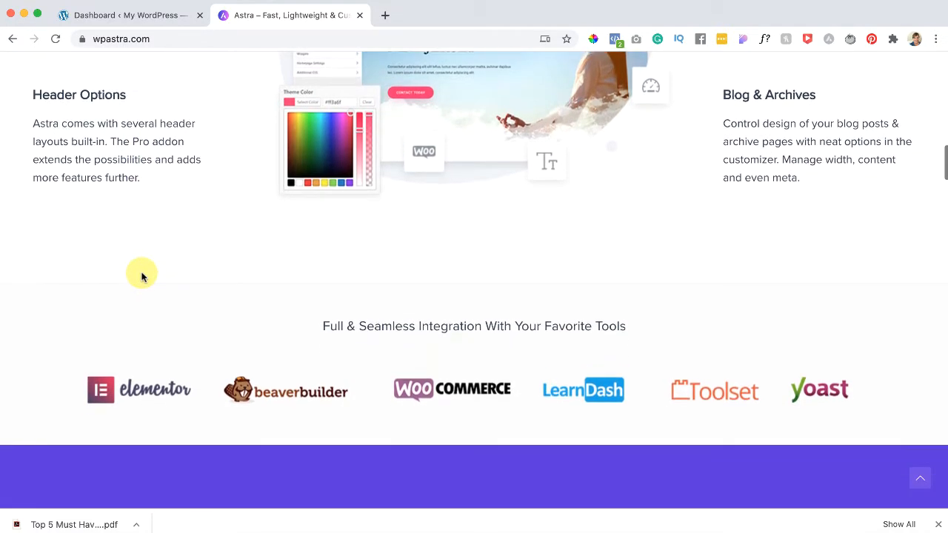
{"action": "scroll", "coordinate": [142, 276], "scroll_direction": "down", "scroll_amount": 4}
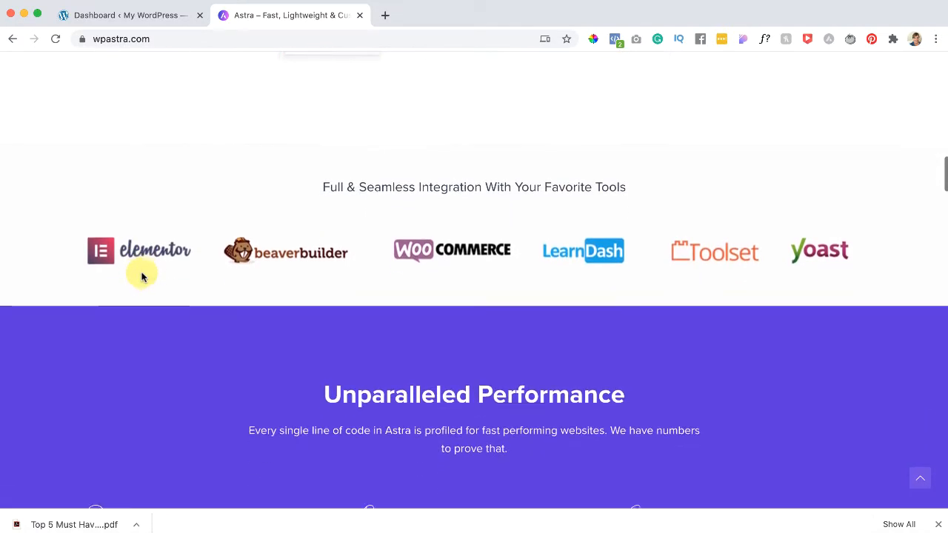
{"action": "scroll", "coordinate": [141, 274], "scroll_direction": "down", "scroll_amount": 1}
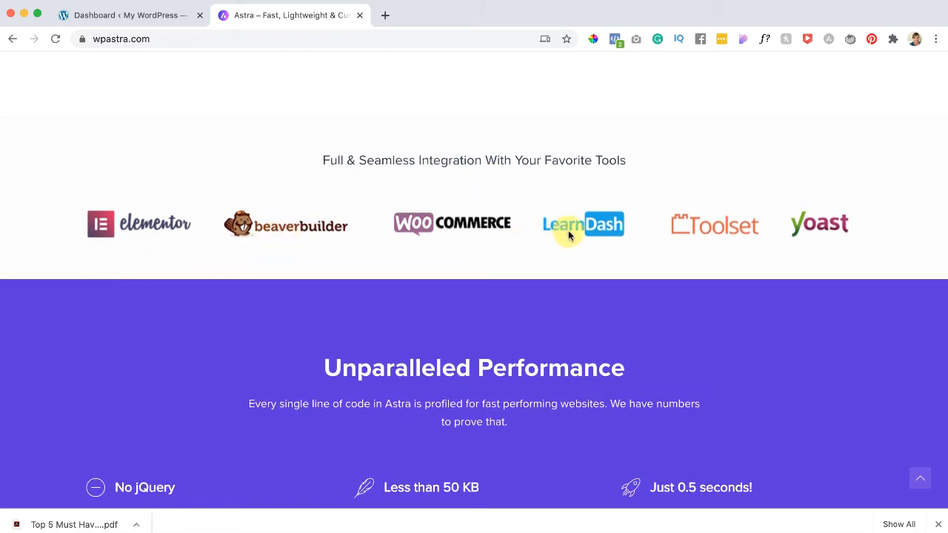
{"action": "left_click_drag", "start_coordinate": [381, 210], "coordinate": [420, 227]}
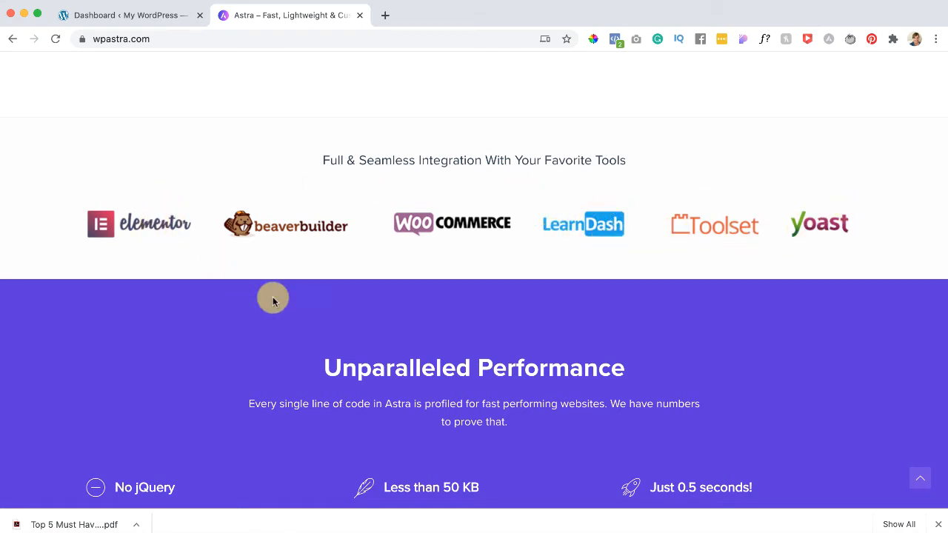
{"action": "scroll", "coordinate": [271, 296], "scroll_direction": "down", "scroll_amount": 3}
Download the free Astra theme from its homepage.
{"action": "scroll", "coordinate": [273, 300], "scroll_direction": "up", "scroll_amount": 4}
{"action": "scroll", "coordinate": [272, 300], "scroll_direction": "up", "scroll_amount": 8}
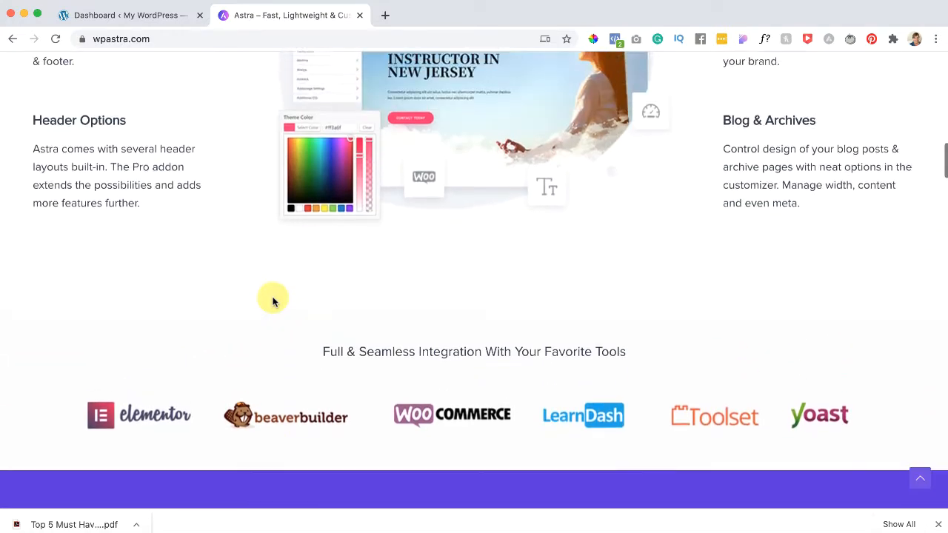
{"action": "scroll", "coordinate": [272, 300], "scroll_direction": "up", "scroll_amount": 6}
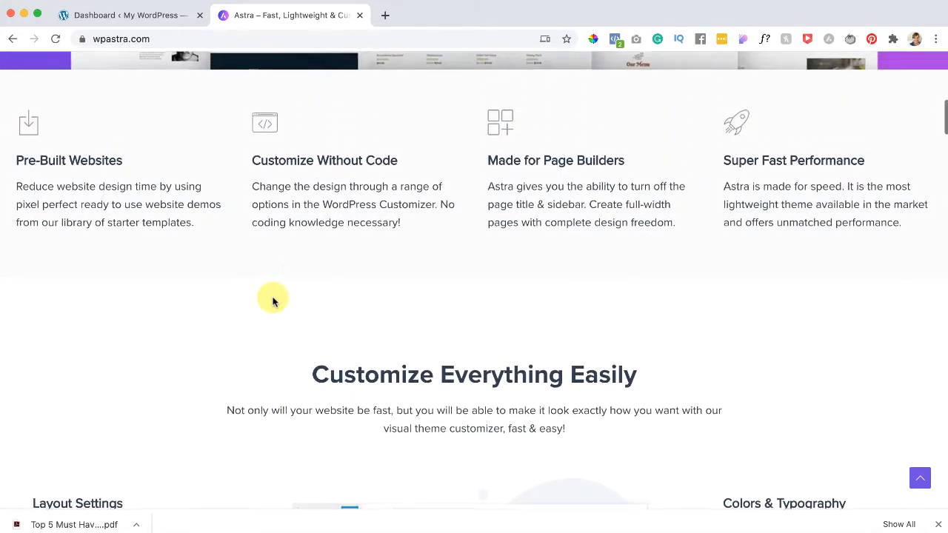
{"action": "scroll", "coordinate": [279, 204], "scroll_direction": "up", "scroll_amount": 5}
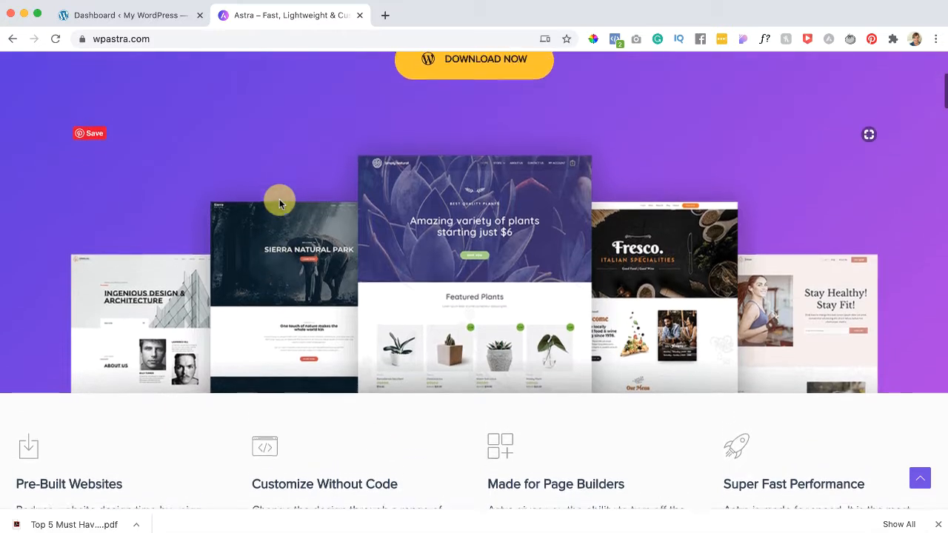
{"action": "scroll", "coordinate": [280, 203], "scroll_direction": "up", "scroll_amount": 1}
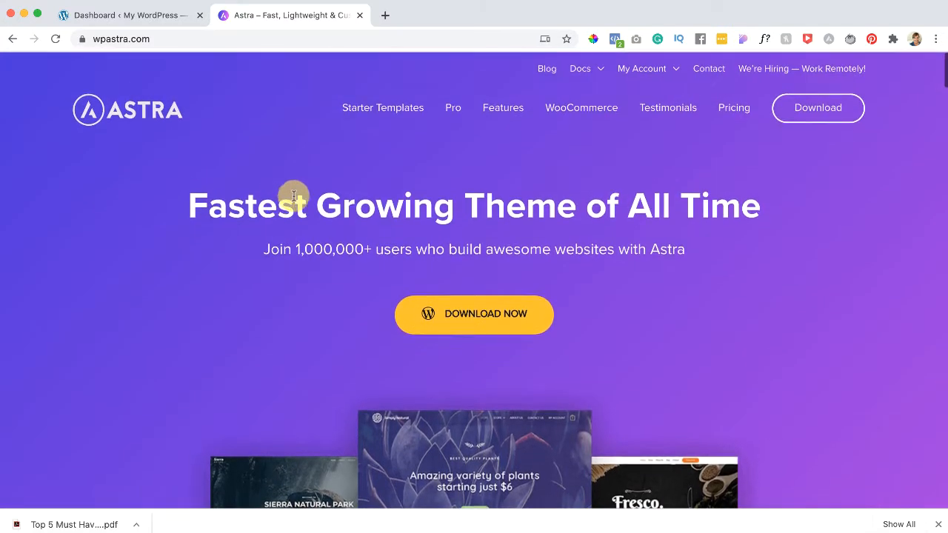
{"action": "left_click", "coordinate": [457, 317]}
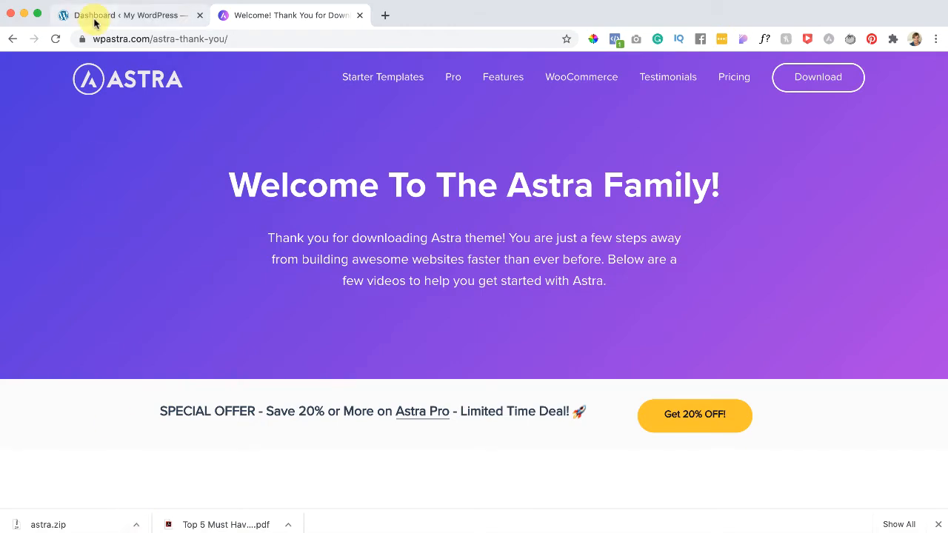
Switch to the WordPress dashboard and open the page for managing installed themes.
{"action": "left_click", "coordinate": [138, 18]}
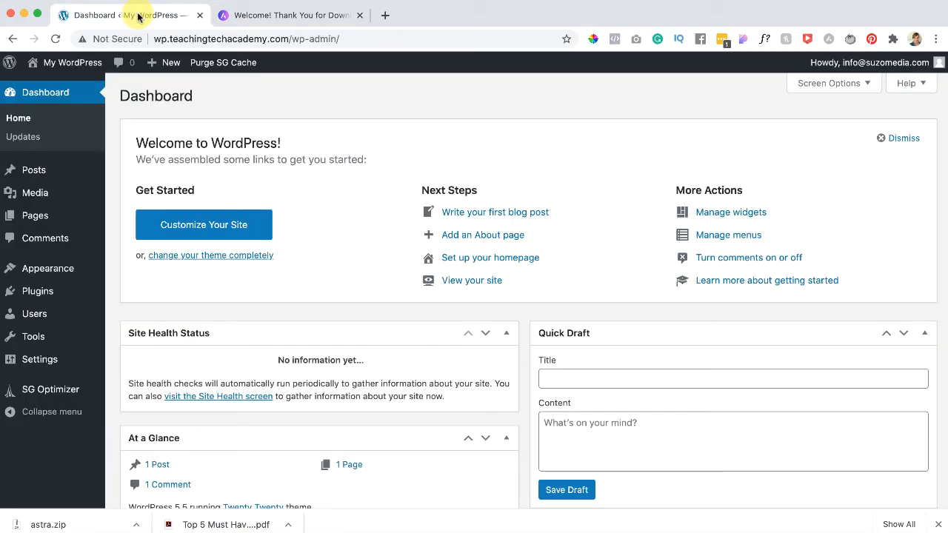
{"action": "mouse_move", "coordinate": [34, 267]}
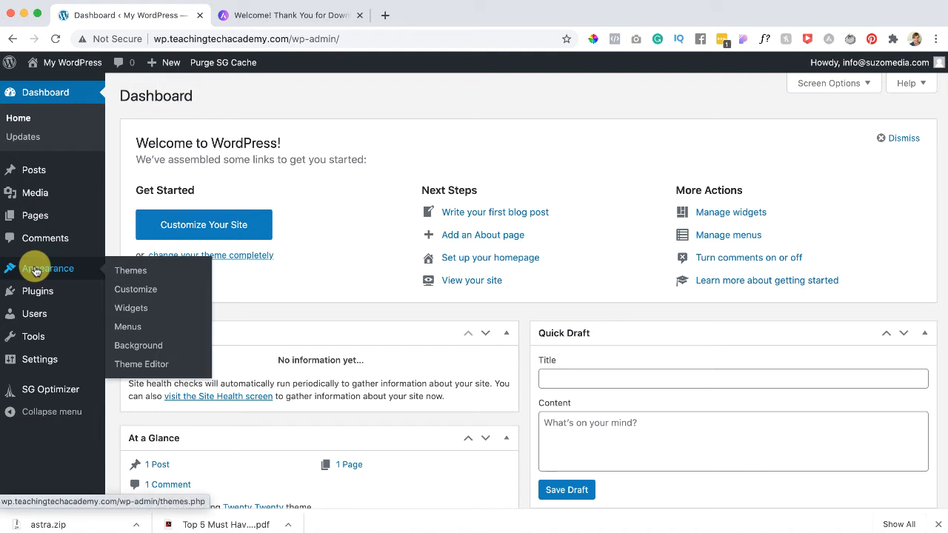
{"action": "left_click", "coordinate": [126, 271]}
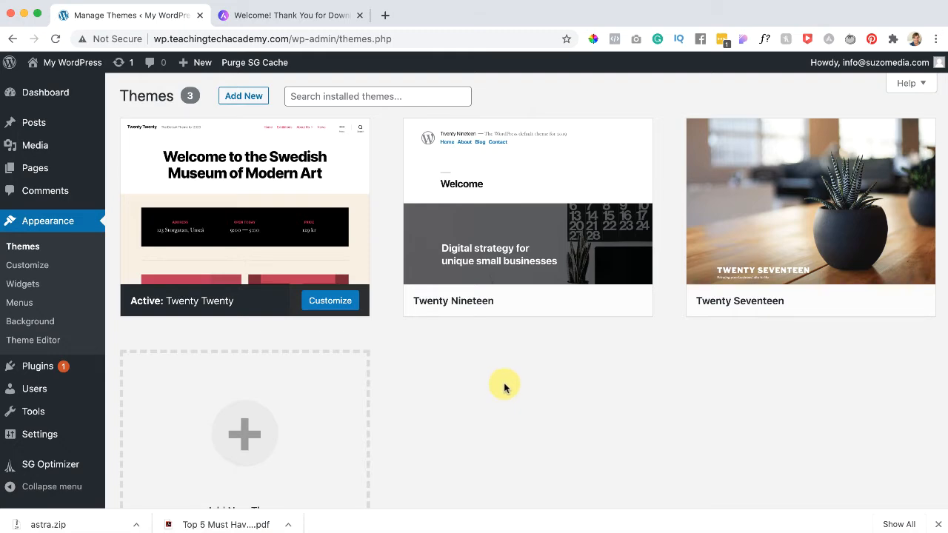
Start adding a new theme and open the form for uploading a theme in .zip format.
{"action": "scroll", "coordinate": [503, 387], "scroll_direction": "down", "scroll_amount": 2}
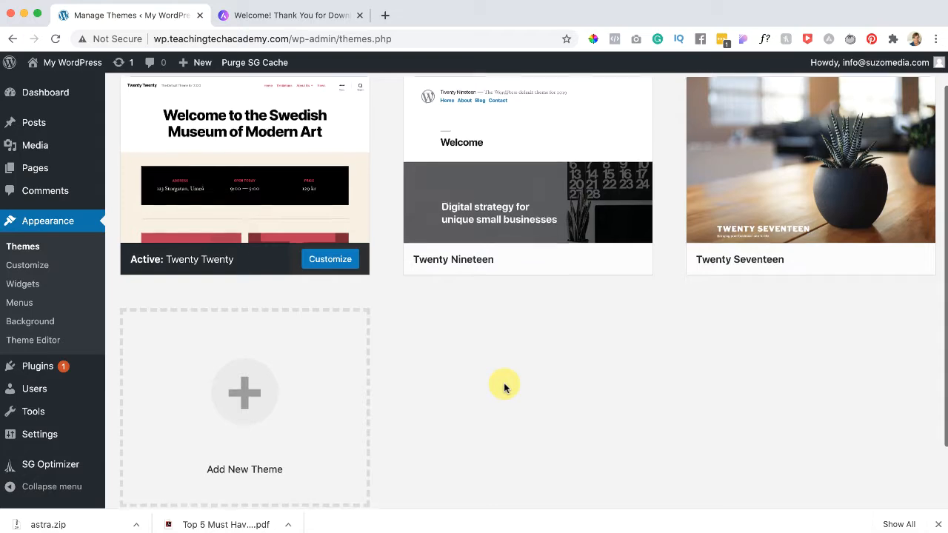
{"action": "scroll", "coordinate": [503, 388], "scroll_direction": "down", "scroll_amount": 1}
{"action": "scroll", "coordinate": [503, 387], "scroll_direction": "up", "scroll_amount": 3}
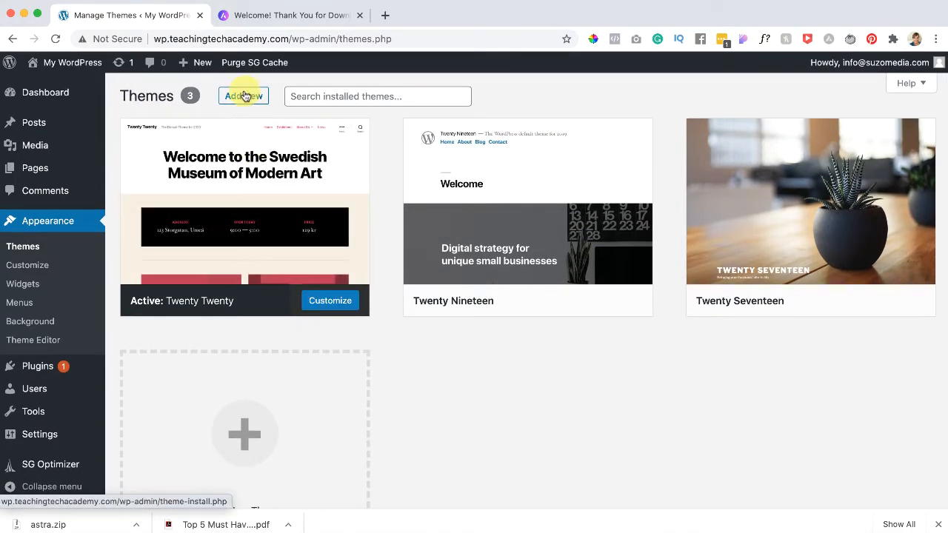
{"action": "scroll", "coordinate": [243, 180], "scroll_direction": "down", "scroll_amount": 1}
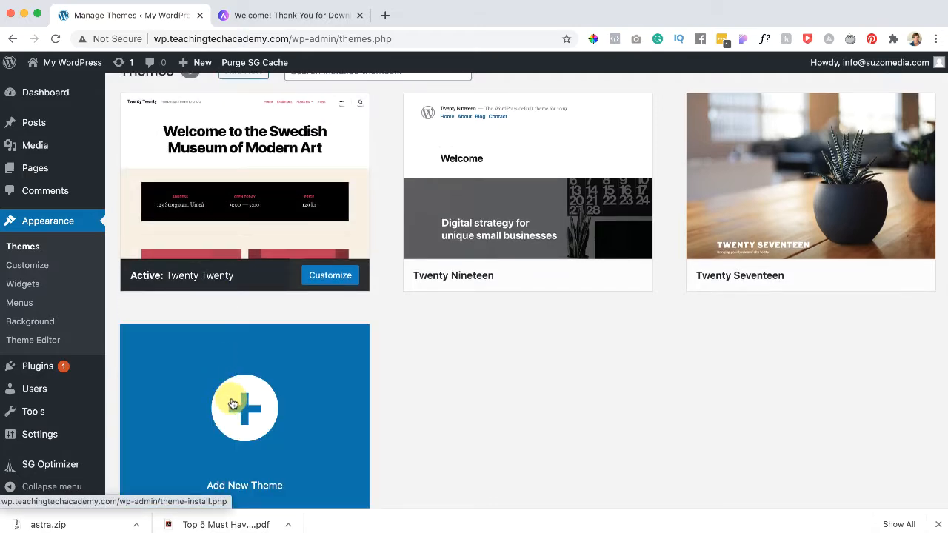
{"action": "scroll", "coordinate": [232, 341], "scroll_direction": "up", "scroll_amount": 1}
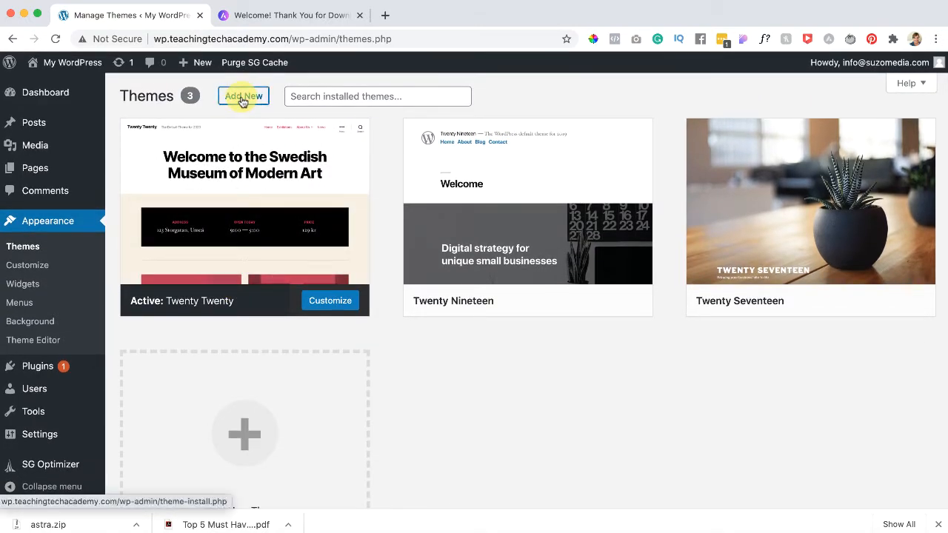
{"action": "left_click", "coordinate": [242, 99]}
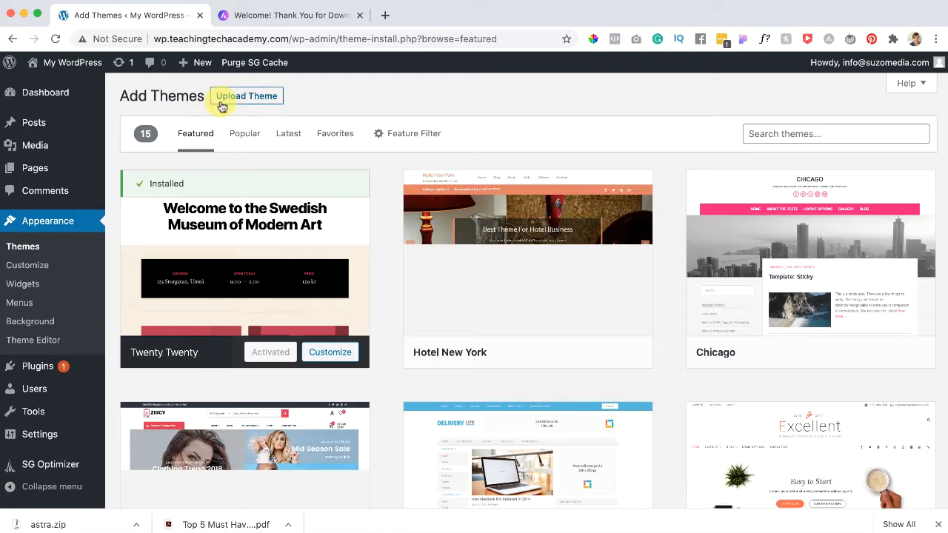
{"action": "left_click", "coordinate": [249, 101]}
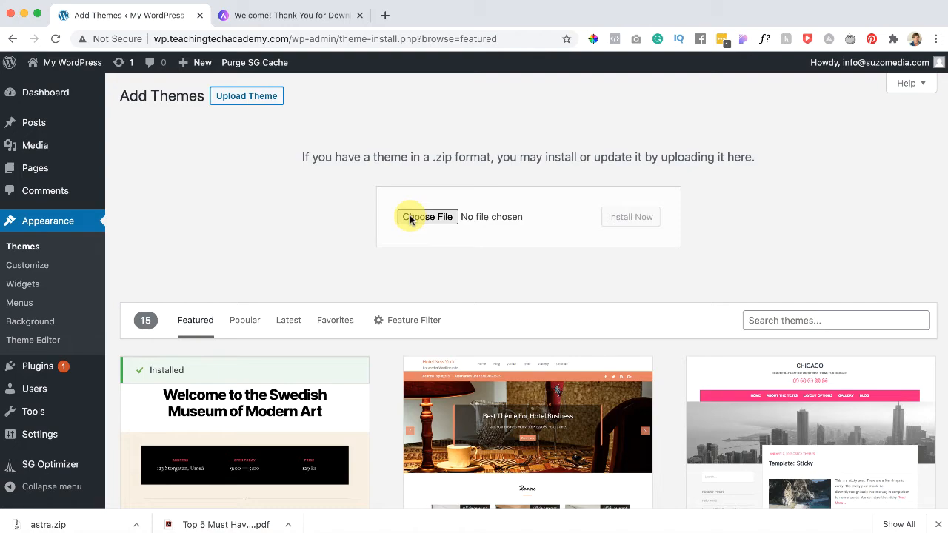
Browse the featured themes in the WordPress theme directory to examine what is available to install.
{"action": "scroll", "coordinate": [379, 264], "scroll_direction": "down", "scroll_amount": 3}
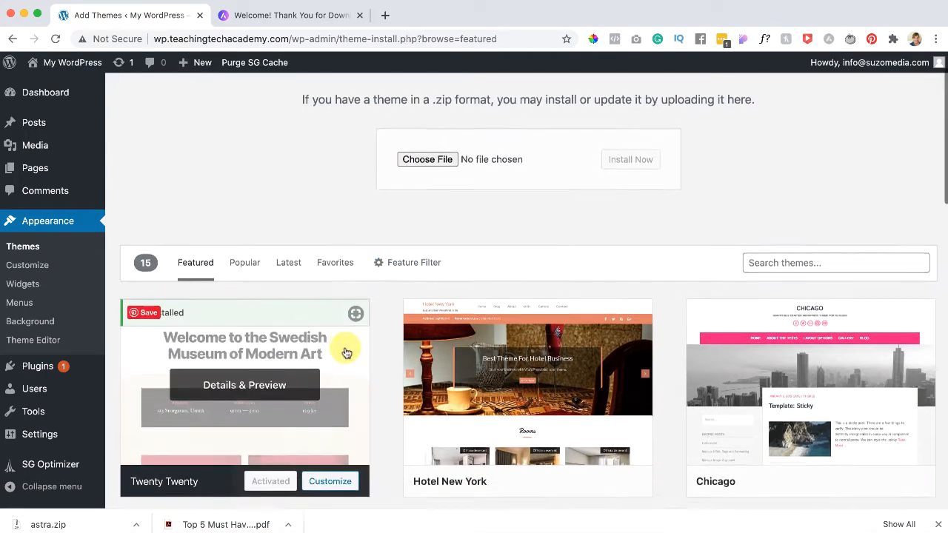
{"action": "scroll", "coordinate": [346, 353], "scroll_direction": "down", "scroll_amount": 5}
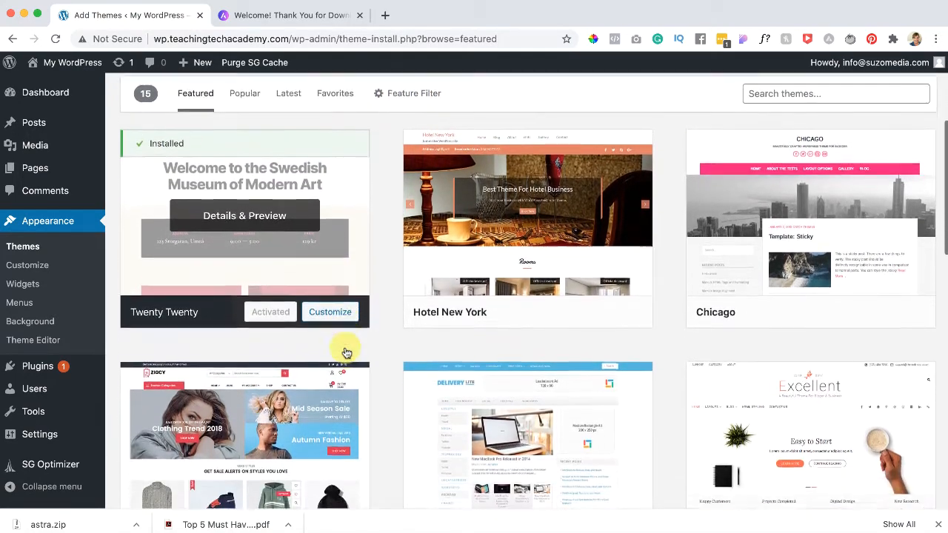
{"action": "scroll", "coordinate": [346, 352], "scroll_direction": "down", "scroll_amount": 3}
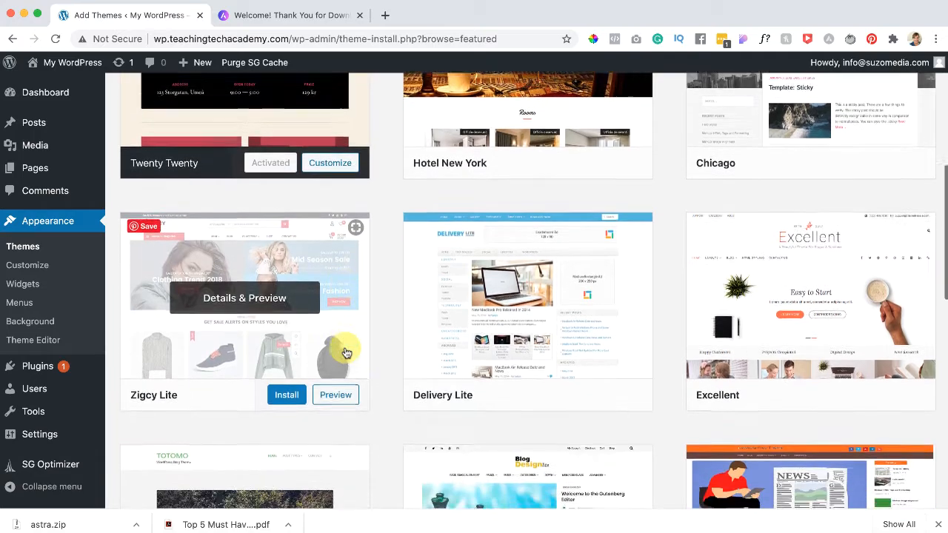
{"action": "scroll", "coordinate": [346, 352], "scroll_direction": "down", "scroll_amount": 4}
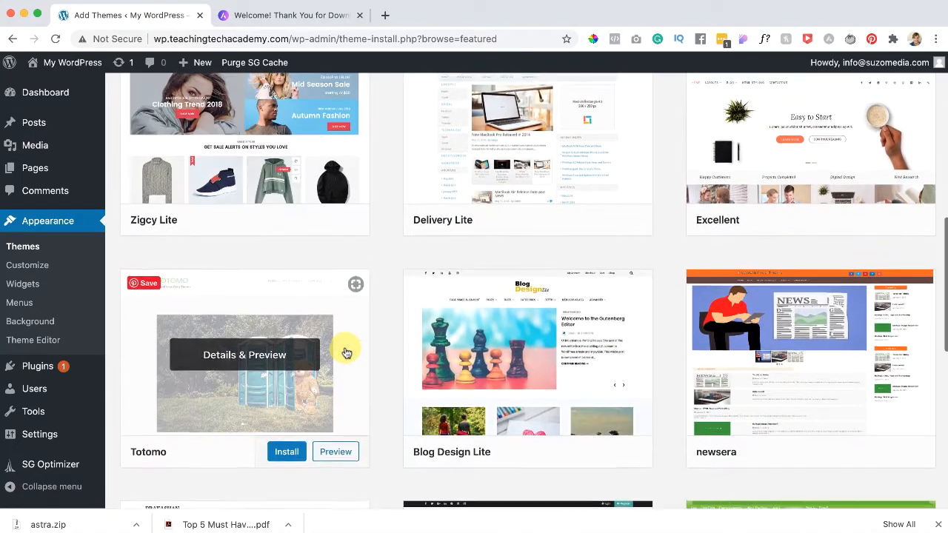
{"action": "scroll", "coordinate": [346, 353], "scroll_direction": "down", "scroll_amount": 5}
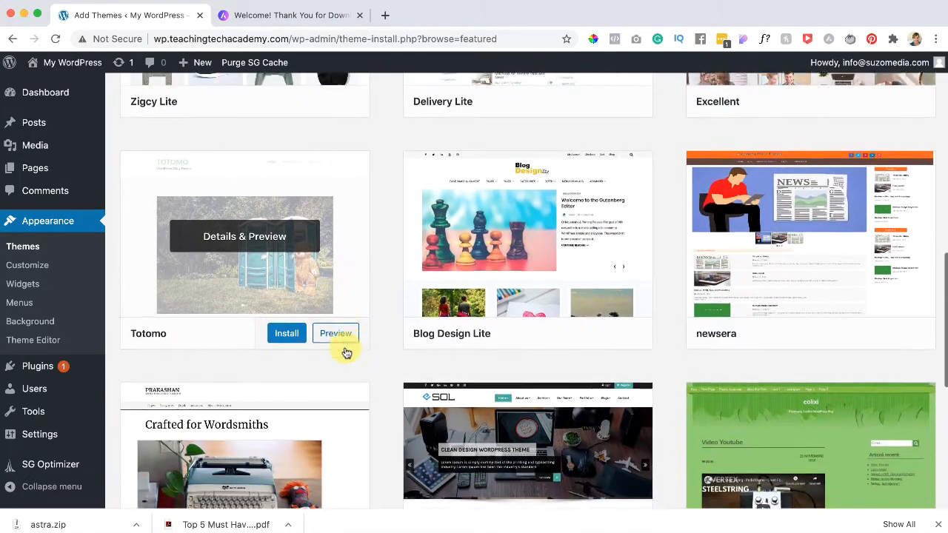
{"action": "scroll", "coordinate": [346, 353], "scroll_direction": "down", "scroll_amount": 4}
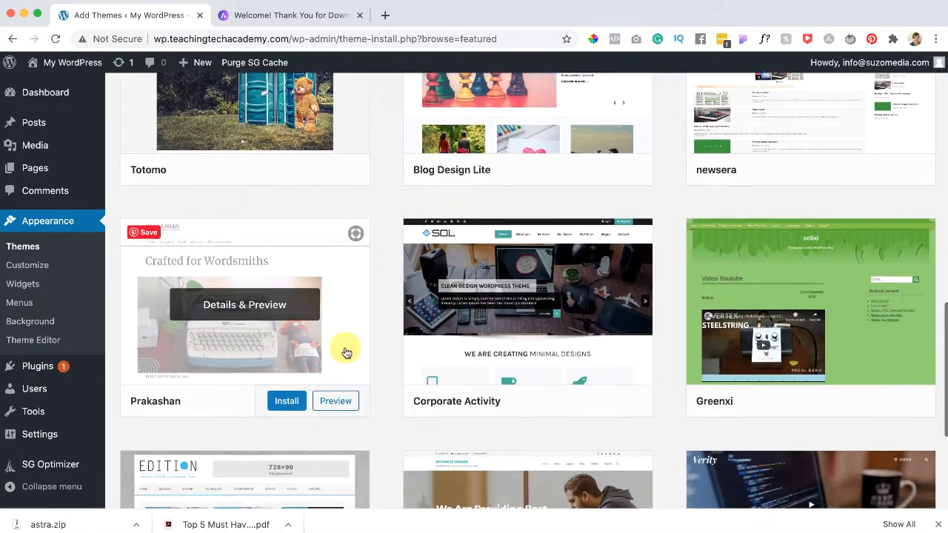
{"action": "scroll", "coordinate": [346, 358], "scroll_direction": "down", "scroll_amount": 6}
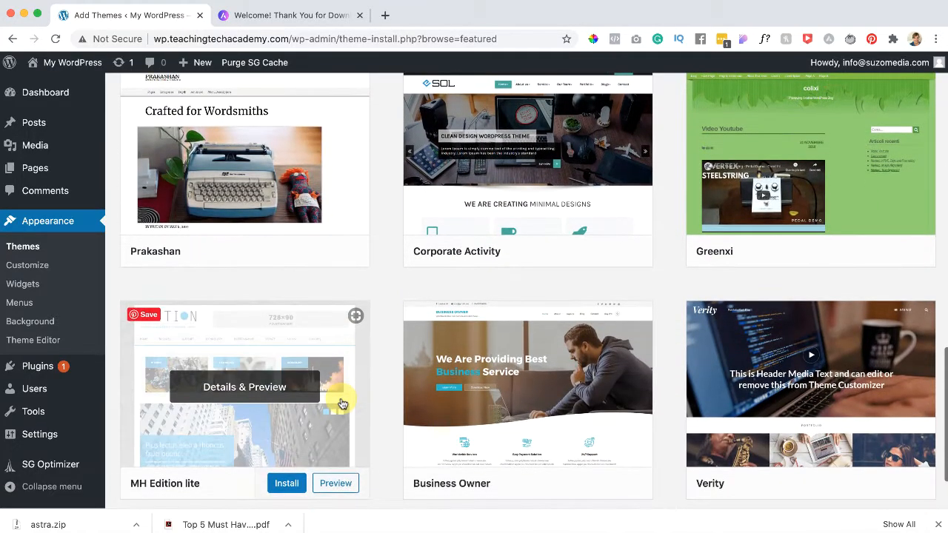
{"action": "scroll", "coordinate": [341, 404], "scroll_direction": "up", "scroll_amount": 10}
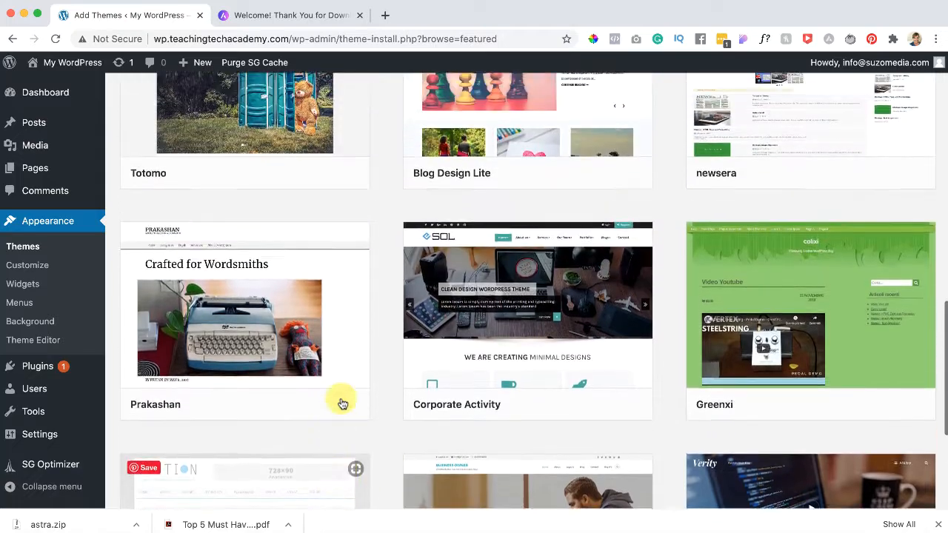
{"action": "scroll", "coordinate": [383, 299], "scroll_direction": "up", "scroll_amount": 9}
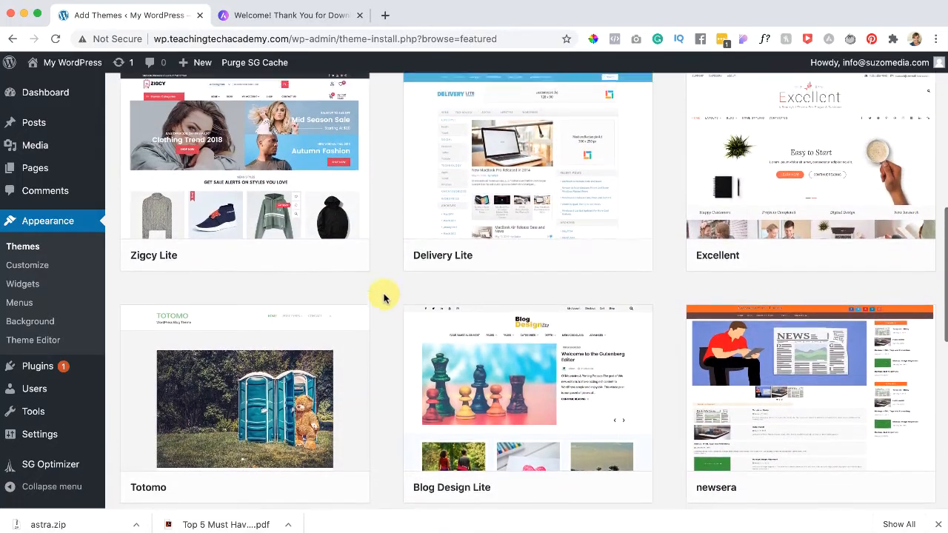
{"action": "scroll", "coordinate": [383, 299], "scroll_direction": "up", "scroll_amount": 13}
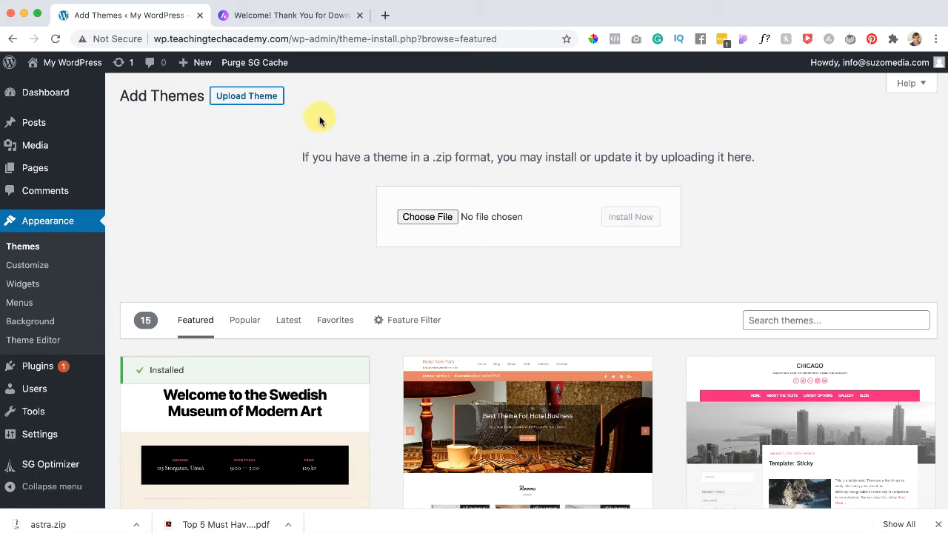
Choose astra.zip from the Downloads folder as the theme file and install it.
{"action": "left_click", "coordinate": [419, 219]}
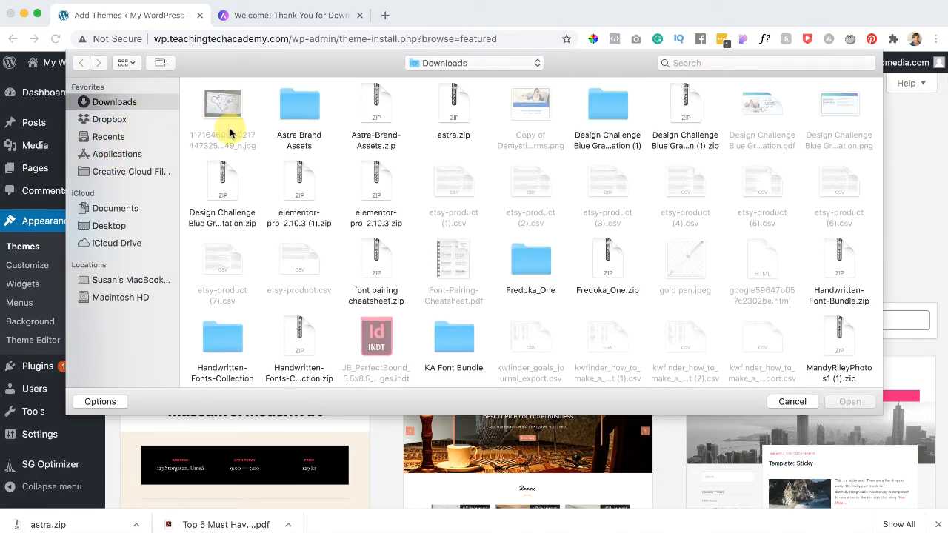
{"action": "left_click", "coordinate": [376, 104]}
{"action": "left_click", "coordinate": [453, 108]}
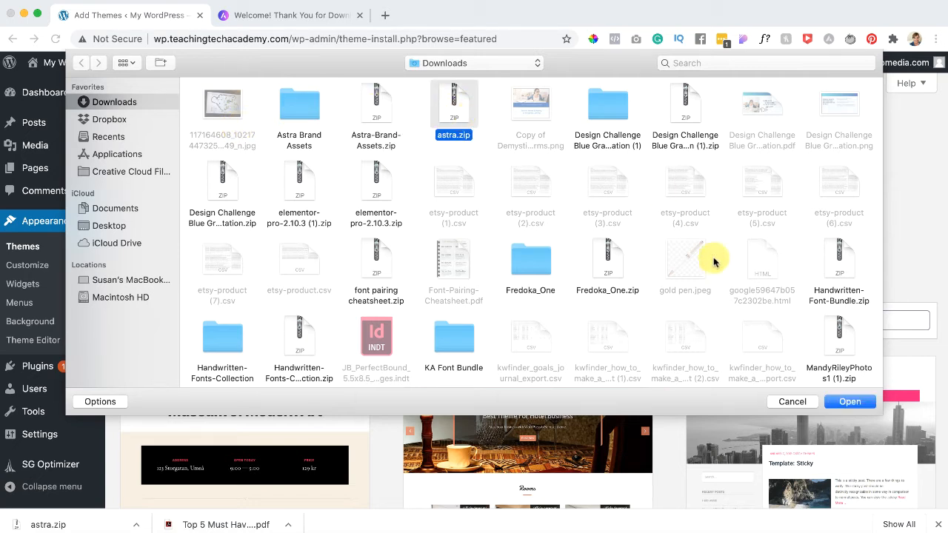
{"action": "left_click", "coordinate": [844, 402]}
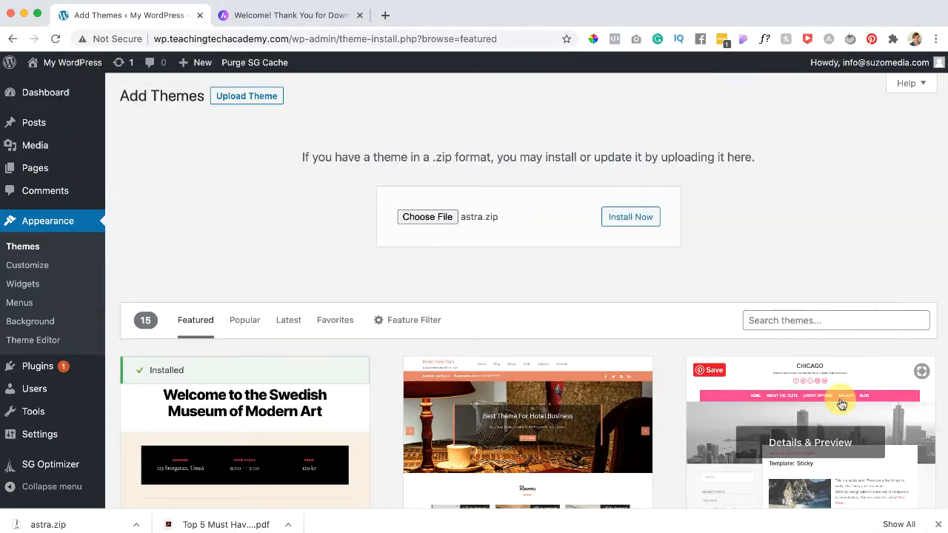
{"action": "left_click", "coordinate": [631, 217]}
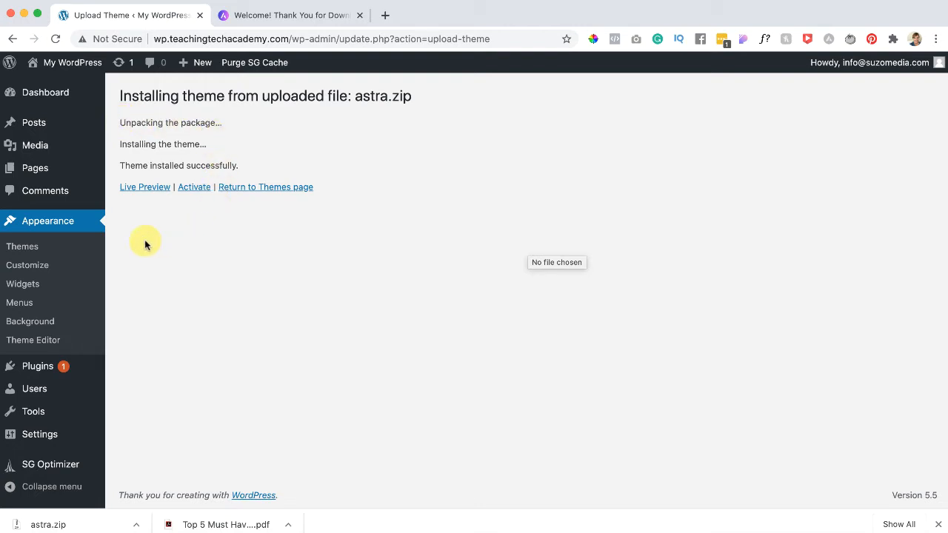
Activate the newly installed Astra theme and open its Astra Options page.
{"action": "left_click", "coordinate": [194, 188]}
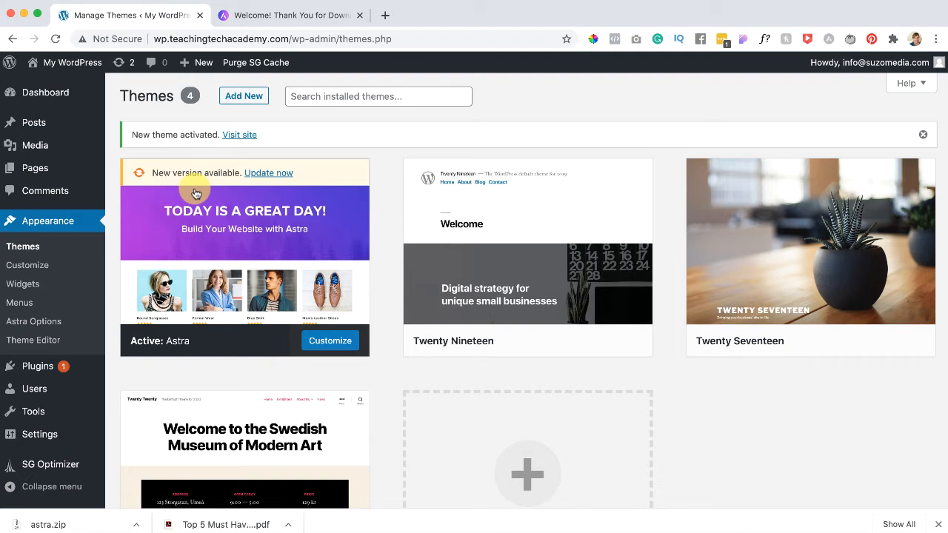
{"action": "scroll", "coordinate": [385, 131], "scroll_direction": "down", "scroll_amount": 1}
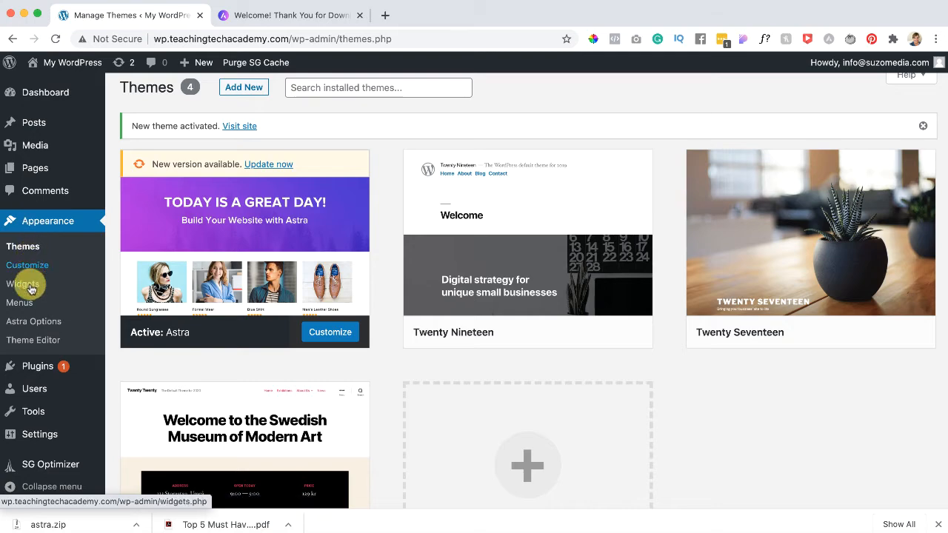
{"action": "left_click", "coordinate": [30, 323]}
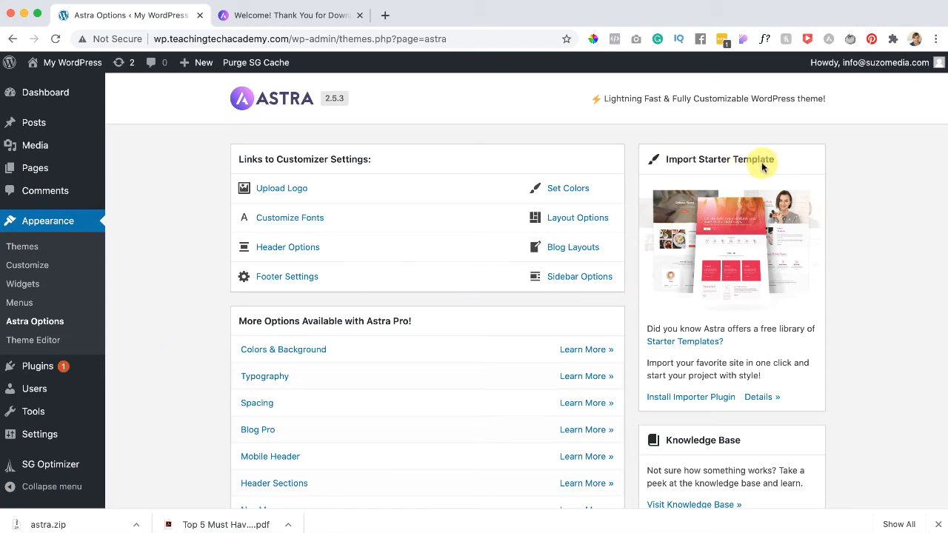
Install the Starter Templates importer plugin and choose Elementor as the page builder.
{"action": "scroll", "coordinate": [721, 260], "scroll_direction": "down", "scroll_amount": 1}
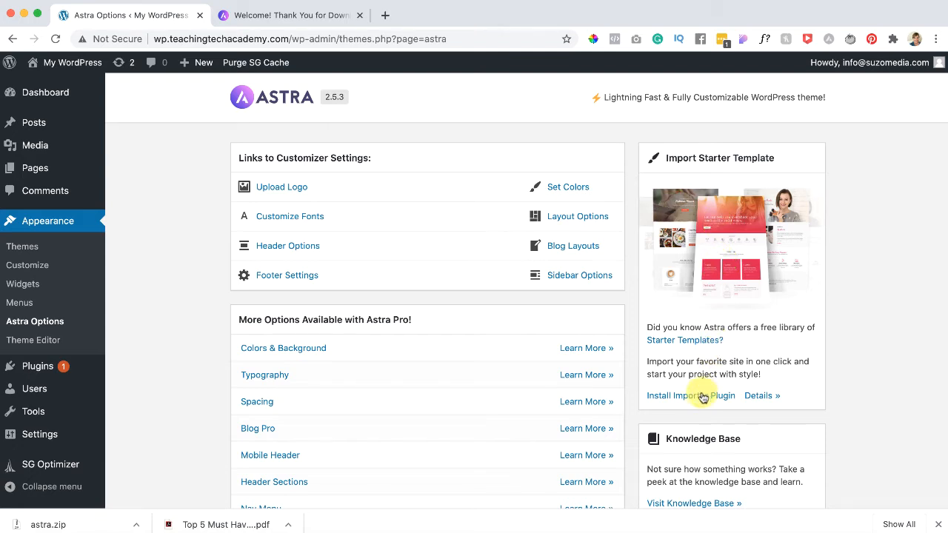
{"action": "left_click", "coordinate": [689, 342]}
{"action": "scroll", "coordinate": [667, 370], "scroll_direction": "down", "scroll_amount": 1}
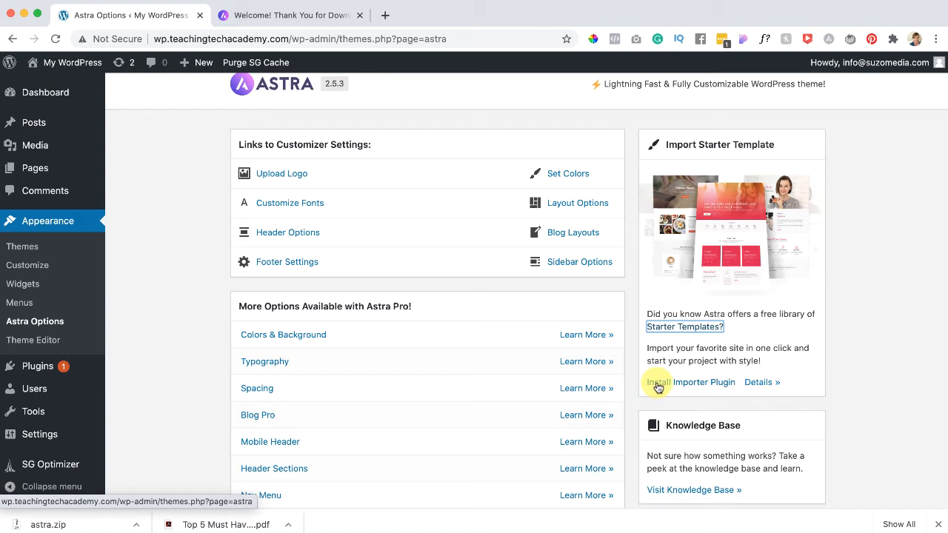
{"action": "left_click", "coordinate": [658, 384]}
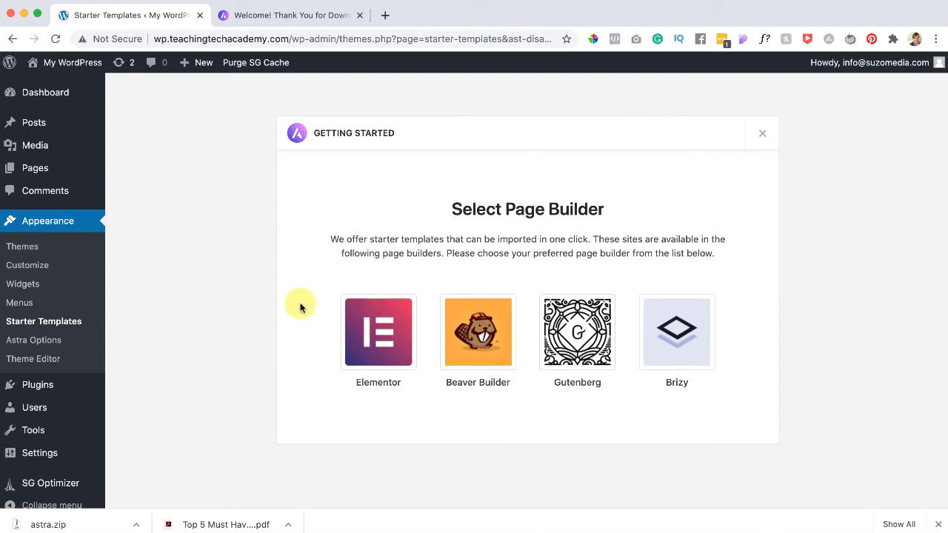
{"action": "left_click", "coordinate": [376, 345]}
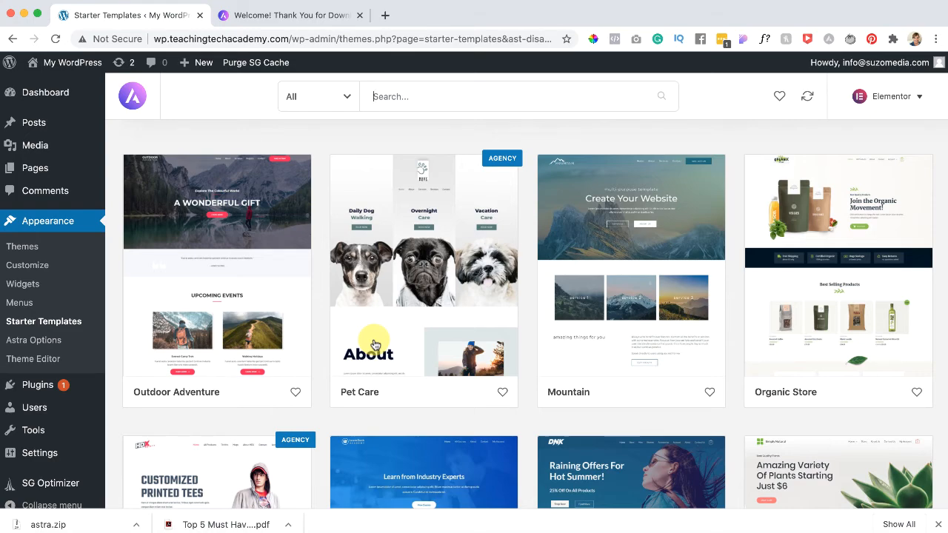
Browse the Elementor starter templates to examine the available designs and which ones are marked Agency.
{"action": "scroll", "coordinate": [375, 346], "scroll_direction": "down", "scroll_amount": 5}
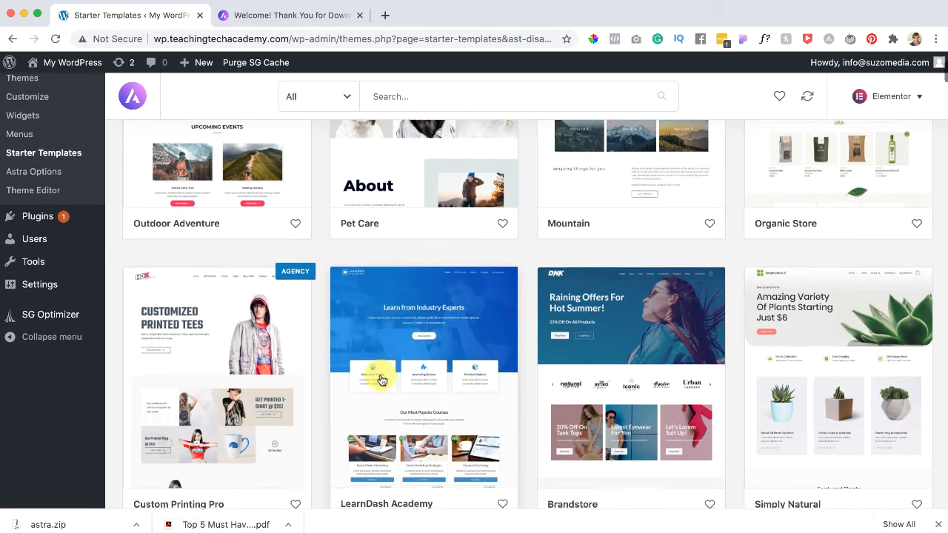
{"action": "scroll", "coordinate": [381, 380], "scroll_direction": "down", "scroll_amount": 1}
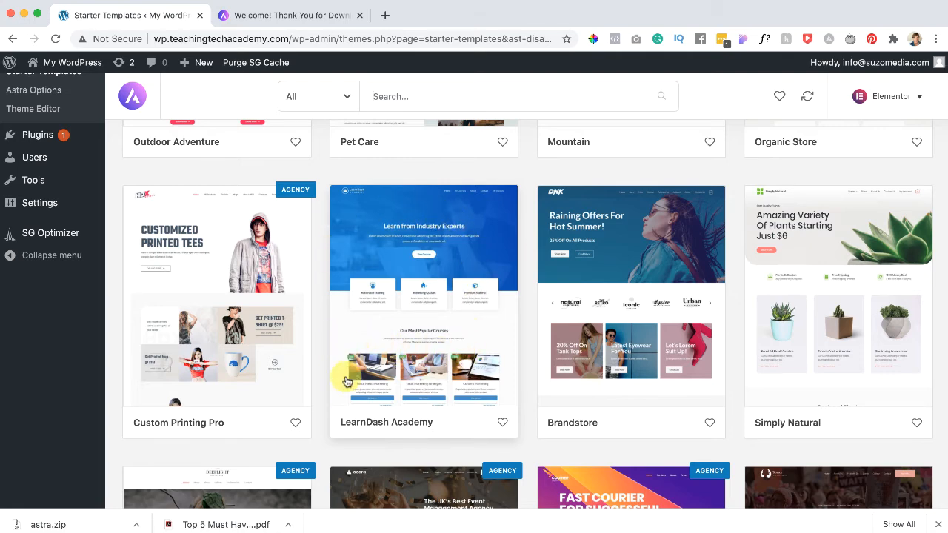
{"action": "scroll", "coordinate": [353, 403], "scroll_direction": "down", "scroll_amount": 1}
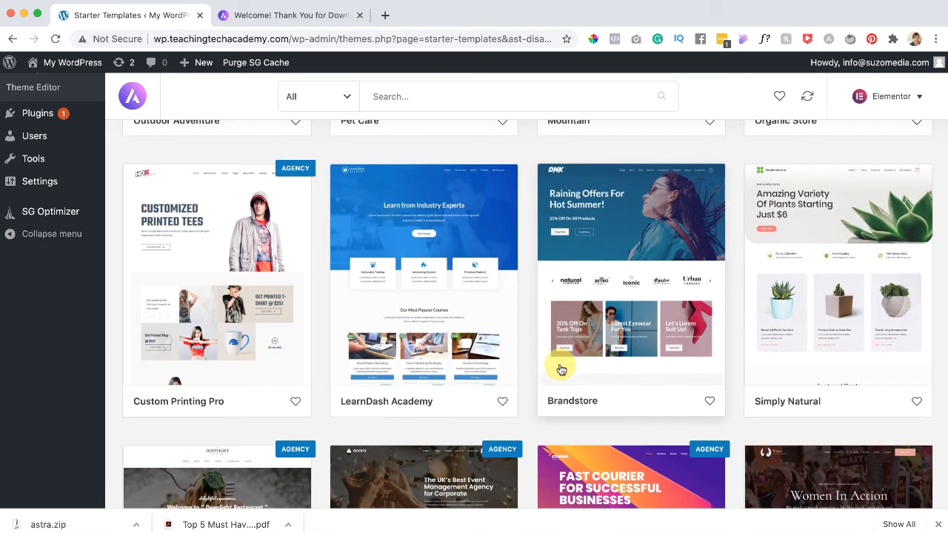
{"action": "scroll", "coordinate": [806, 311], "scroll_direction": "down", "scroll_amount": 4}
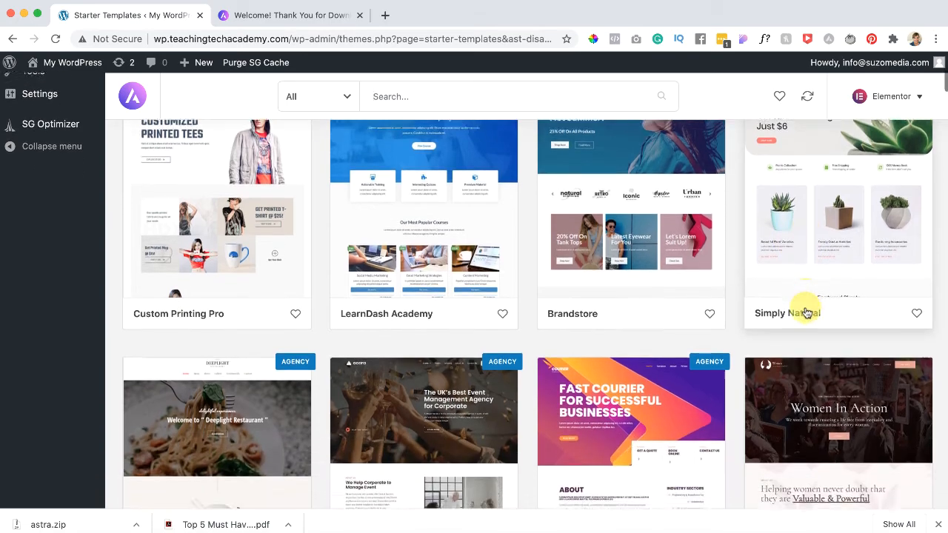
{"action": "scroll", "coordinate": [806, 311], "scroll_direction": "down", "scroll_amount": 3}
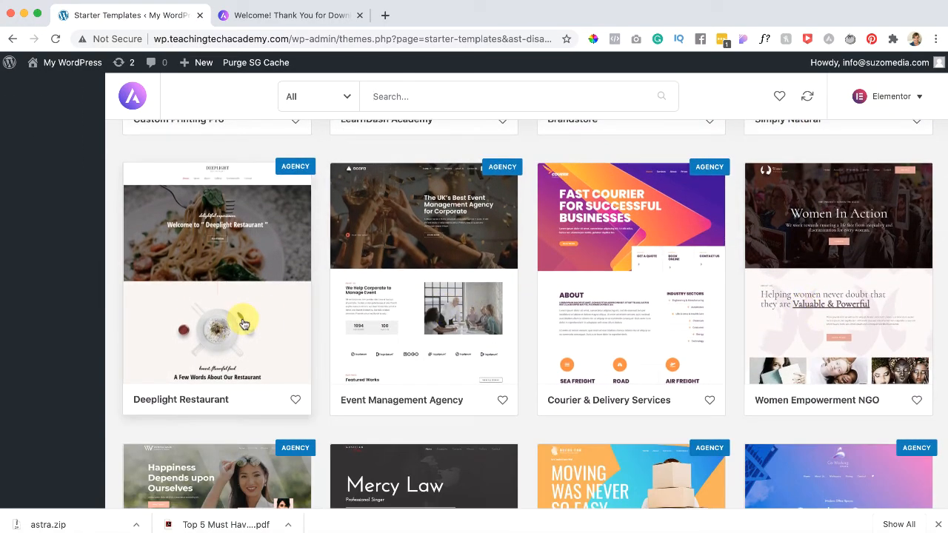
{"action": "scroll", "coordinate": [244, 324], "scroll_direction": "down", "scroll_amount": 1}
{"action": "scroll", "coordinate": [245, 323], "scroll_direction": "down", "scroll_amount": 12}
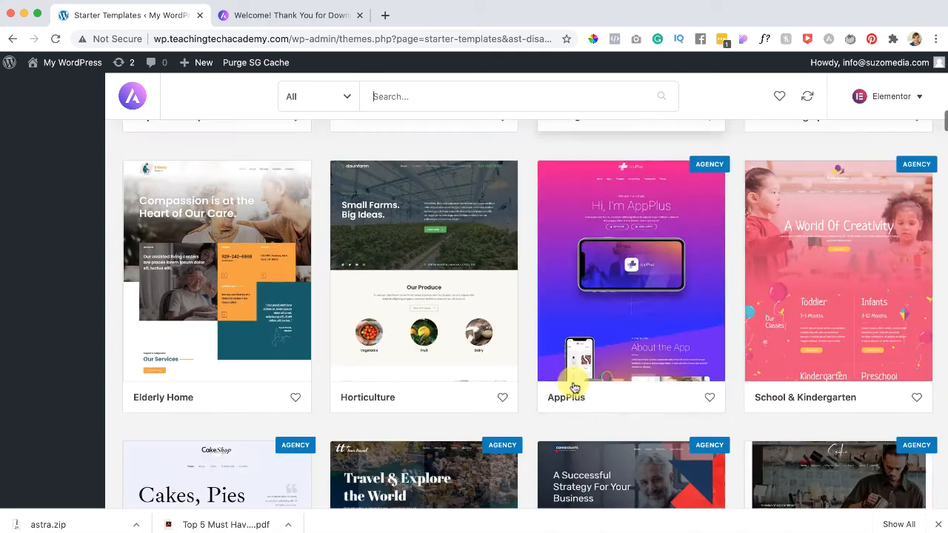
{"action": "scroll", "coordinate": [572, 384], "scroll_direction": "down", "scroll_amount": 3}
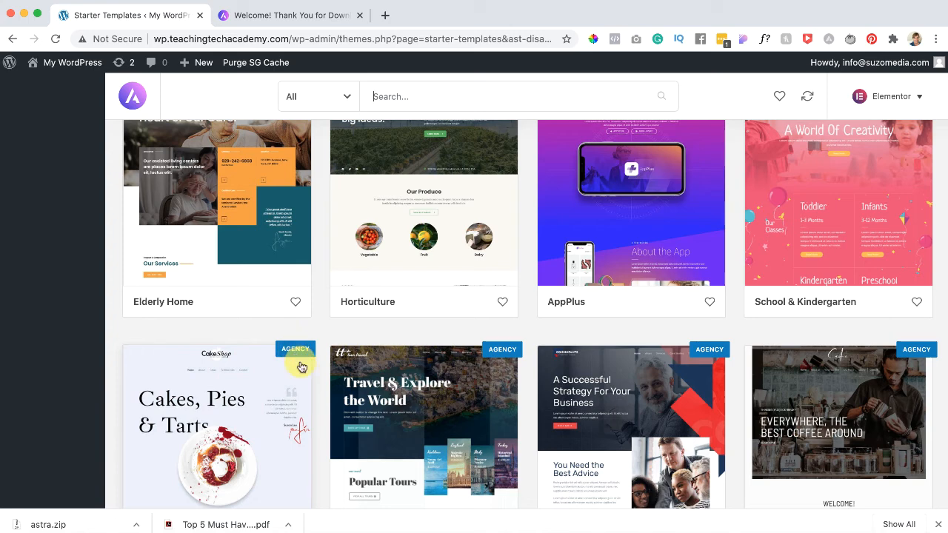
{"action": "scroll", "coordinate": [322, 385], "scroll_direction": "down", "scroll_amount": 1}
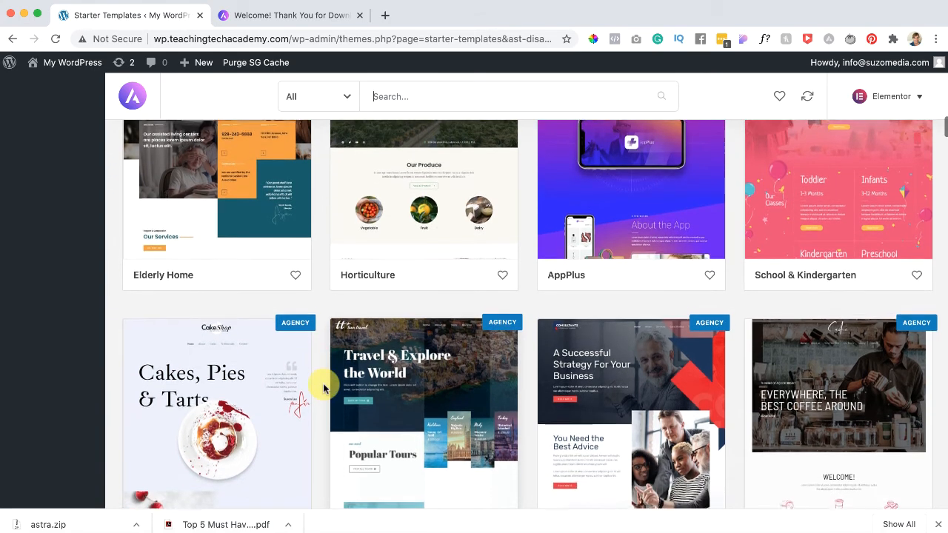
Open the pricing page on the Astra website and examine the Astra Pro plan's price and features.
{"action": "left_click", "coordinate": [310, 18]}
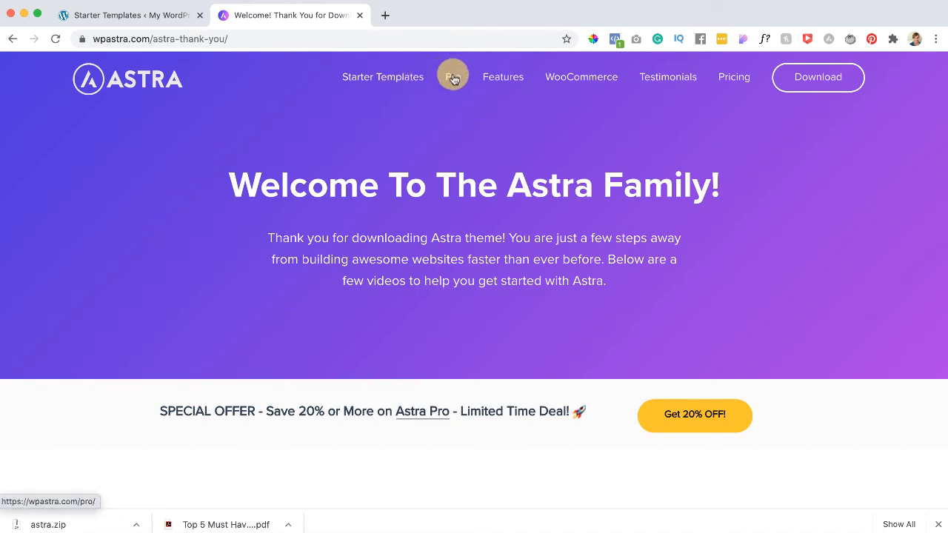
{"action": "left_click", "coordinate": [734, 78]}
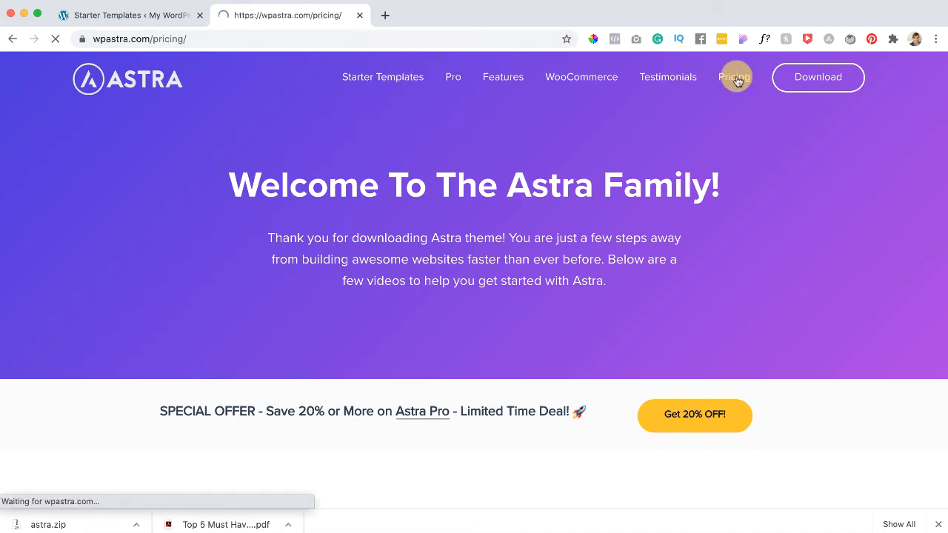
{"action": "scroll", "coordinate": [609, 208], "scroll_direction": "down", "scroll_amount": 3}
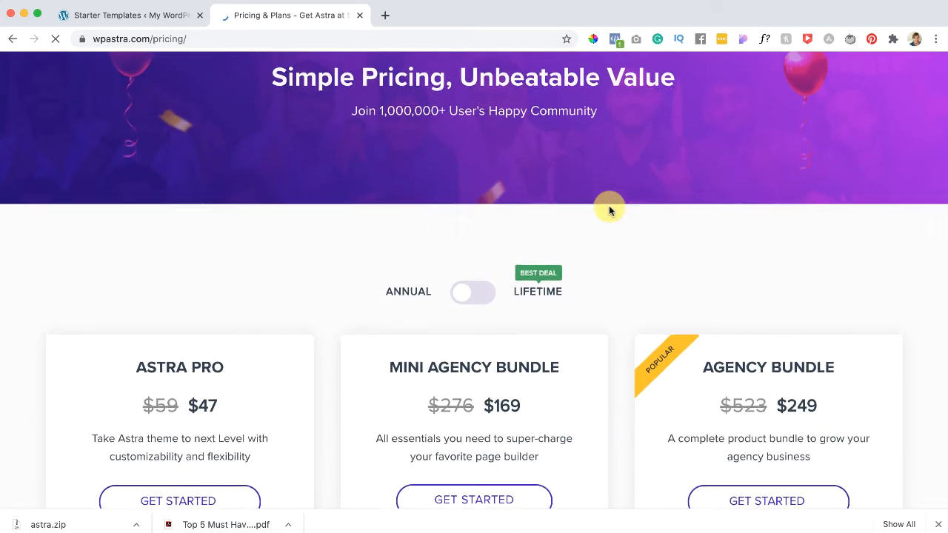
{"action": "scroll", "coordinate": [609, 210], "scroll_direction": "down", "scroll_amount": 3}
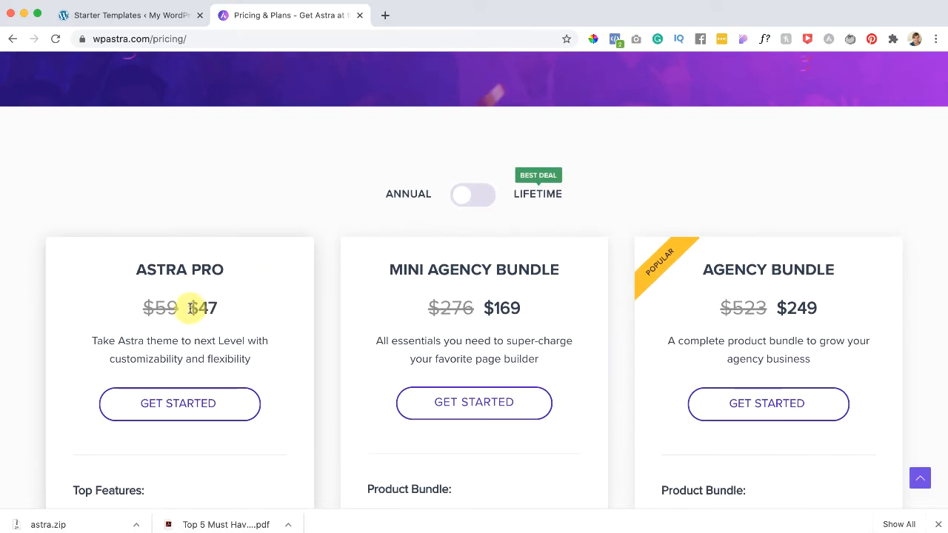
{"action": "left_click_drag", "start_coordinate": [191, 309], "coordinate": [226, 312]}
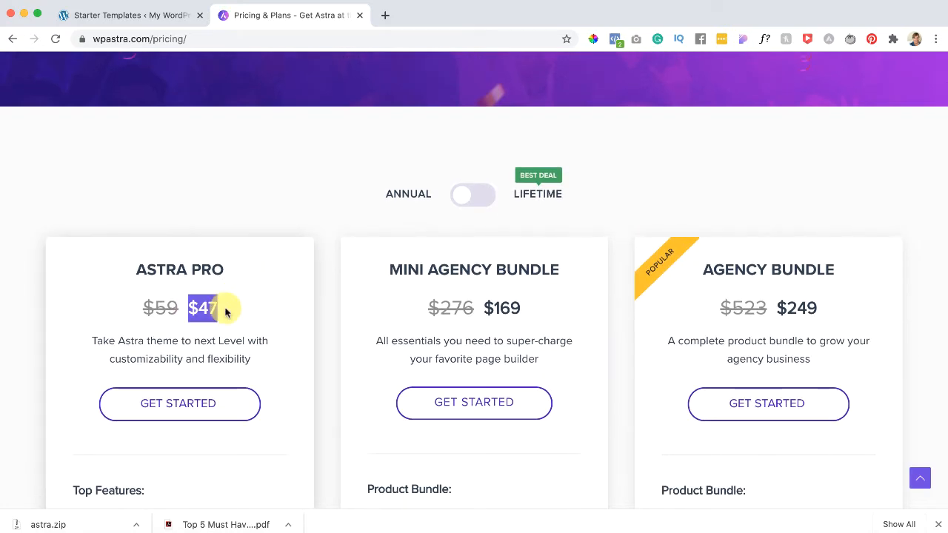
{"action": "scroll", "coordinate": [226, 312], "scroll_direction": "down", "scroll_amount": 4}
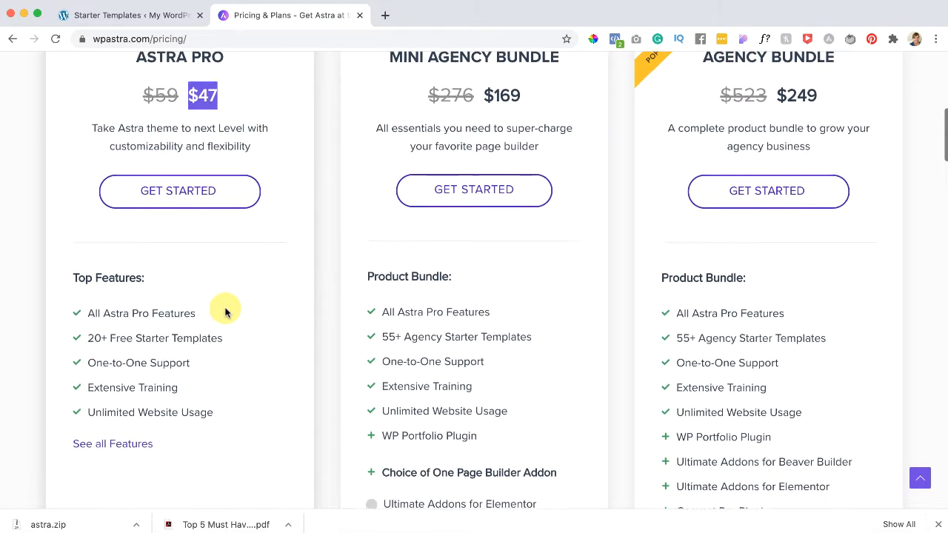
{"action": "scroll", "coordinate": [223, 311], "scroll_direction": "up", "scroll_amount": 5}
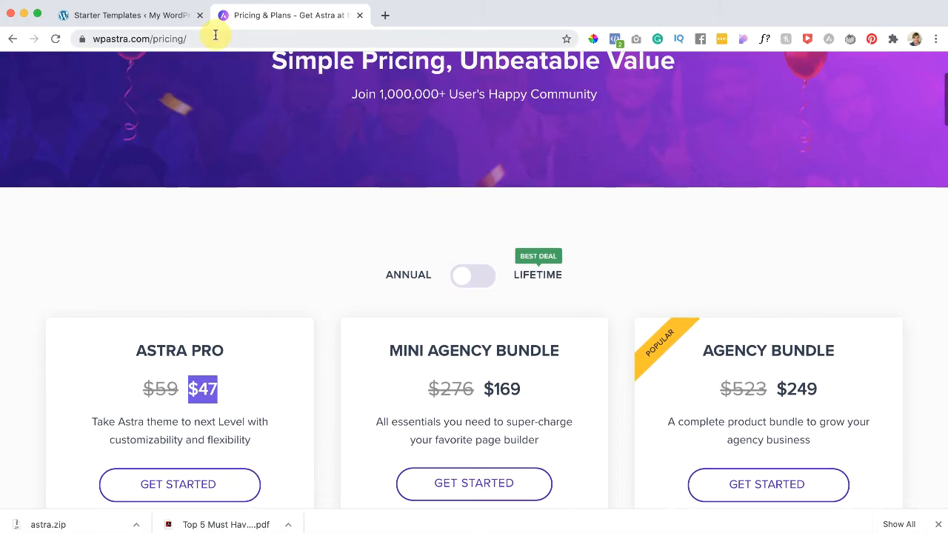
Return to the starter template library in WordPress and filter it to show only Free templates.
{"action": "left_click", "coordinate": [166, 15]}
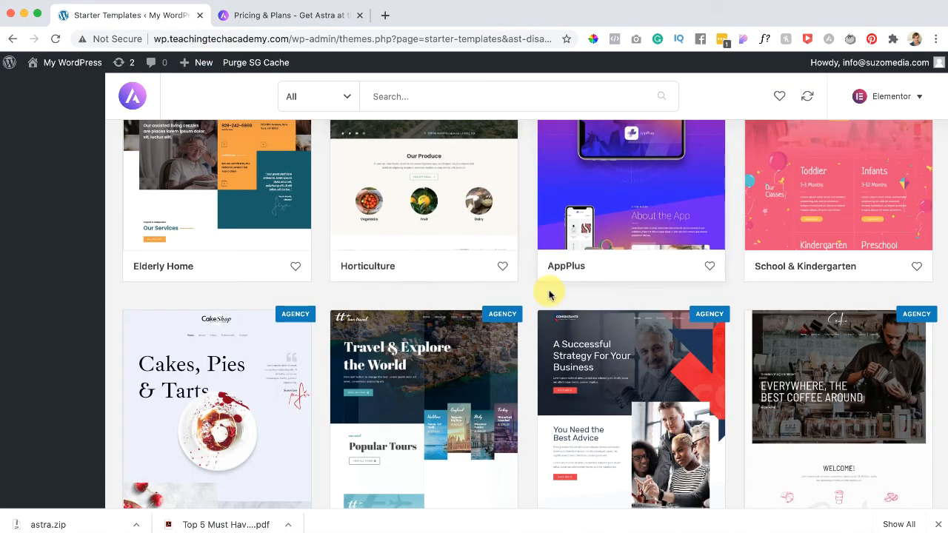
{"action": "scroll", "coordinate": [549, 297], "scroll_direction": "down", "scroll_amount": 2}
{"action": "scroll", "coordinate": [518, 342], "scroll_direction": "down", "scroll_amount": 3}
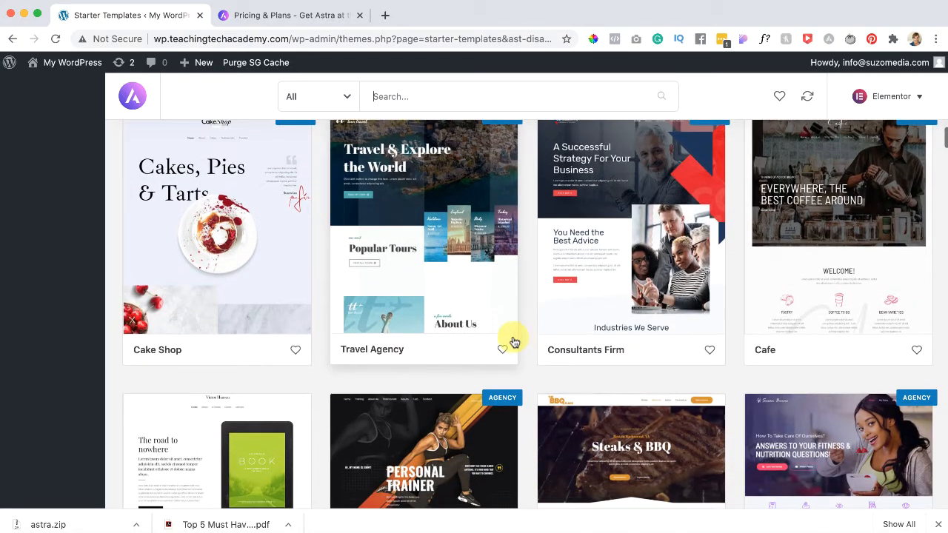
{"action": "scroll", "coordinate": [361, 382], "scroll_direction": "down", "scroll_amount": 4}
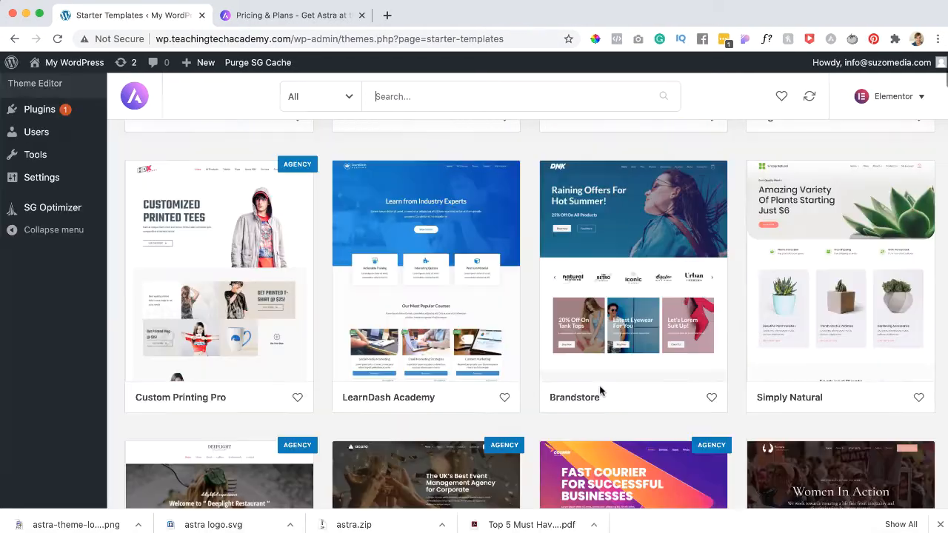
{"action": "scroll", "coordinate": [600, 391], "scroll_direction": "up", "scroll_amount": 6}
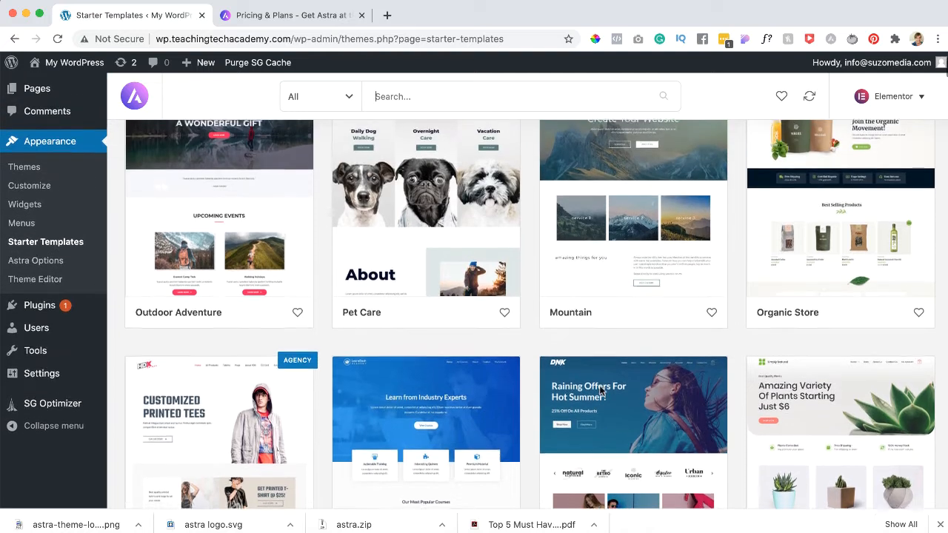
{"action": "scroll", "coordinate": [600, 390], "scroll_direction": "down", "scroll_amount": 10}
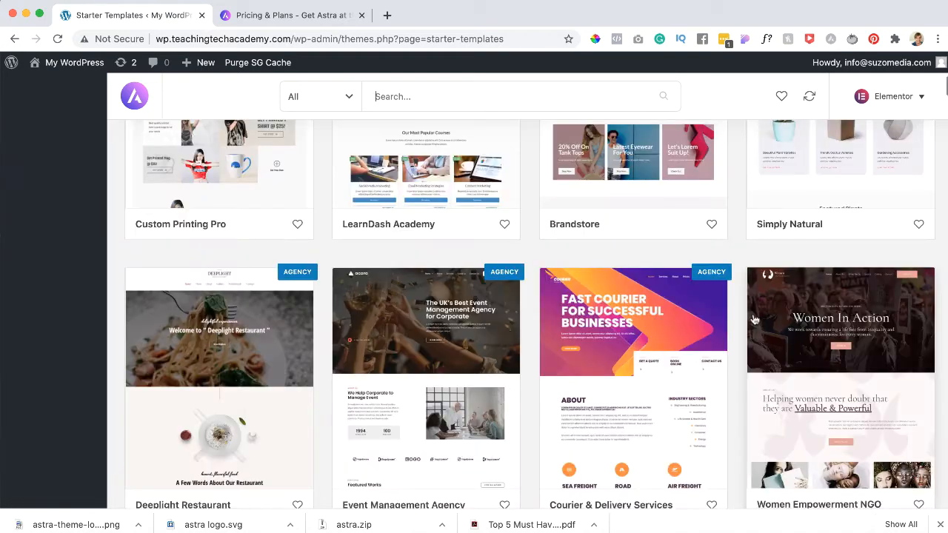
{"action": "left_click", "coordinate": [351, 101]}
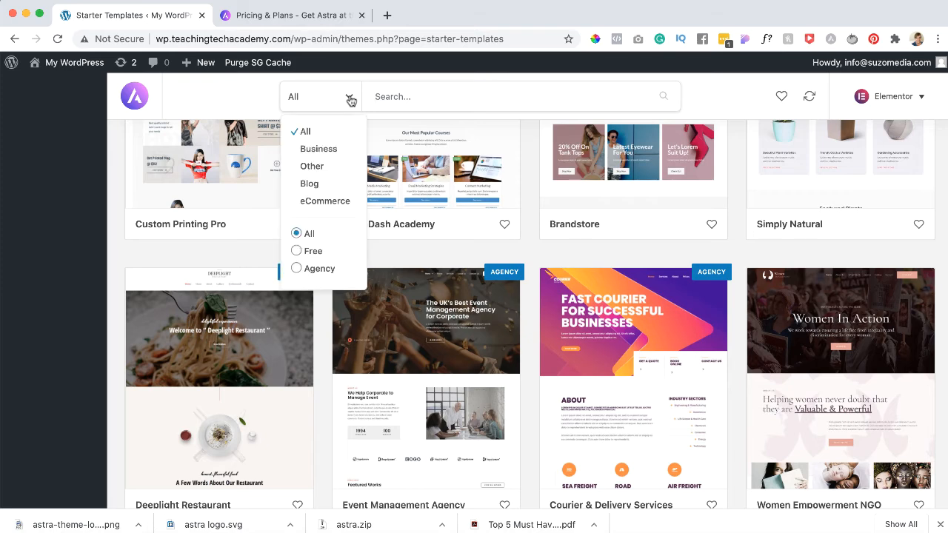
{"action": "left_click", "coordinate": [296, 251]}
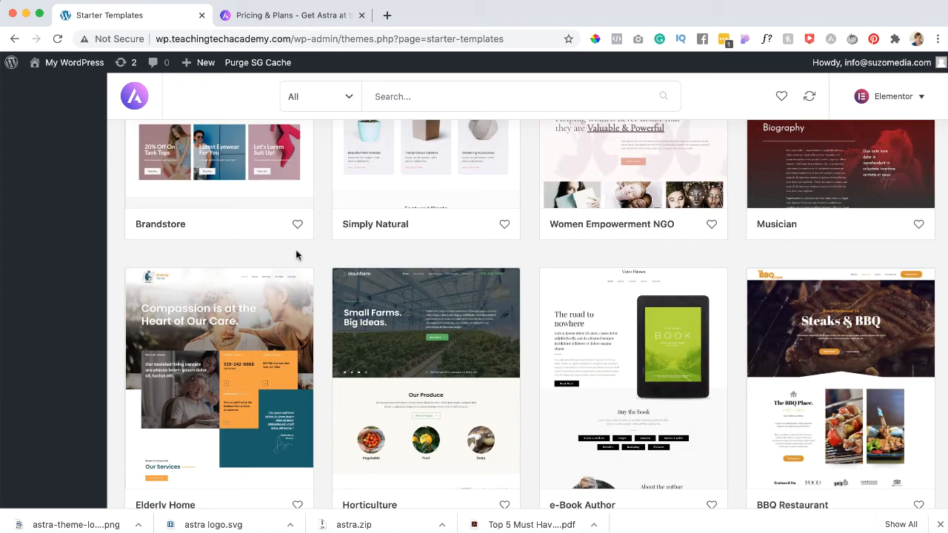
Find the Life Coach template among the free templates and open its details.
{"action": "scroll", "coordinate": [295, 255], "scroll_direction": "down", "scroll_amount": 3}
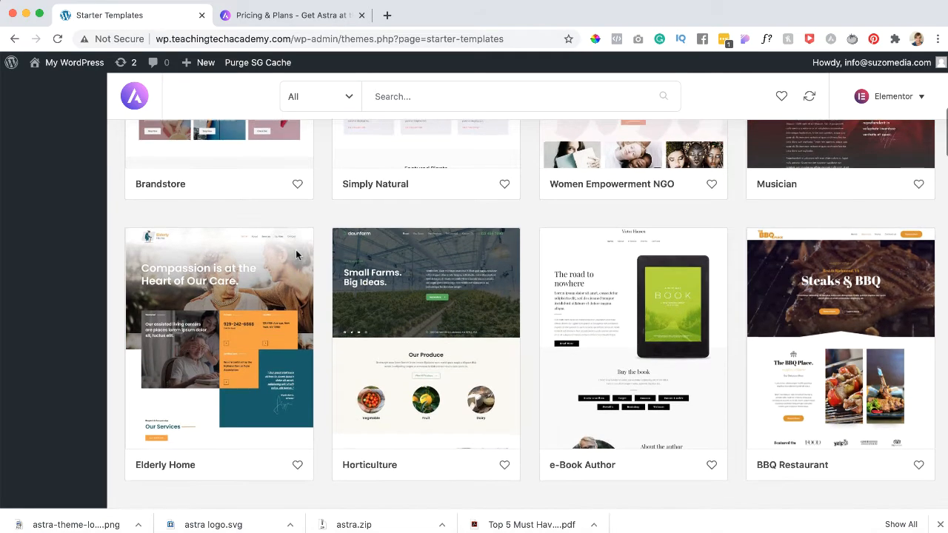
{"action": "scroll", "coordinate": [296, 254], "scroll_direction": "down", "scroll_amount": 3}
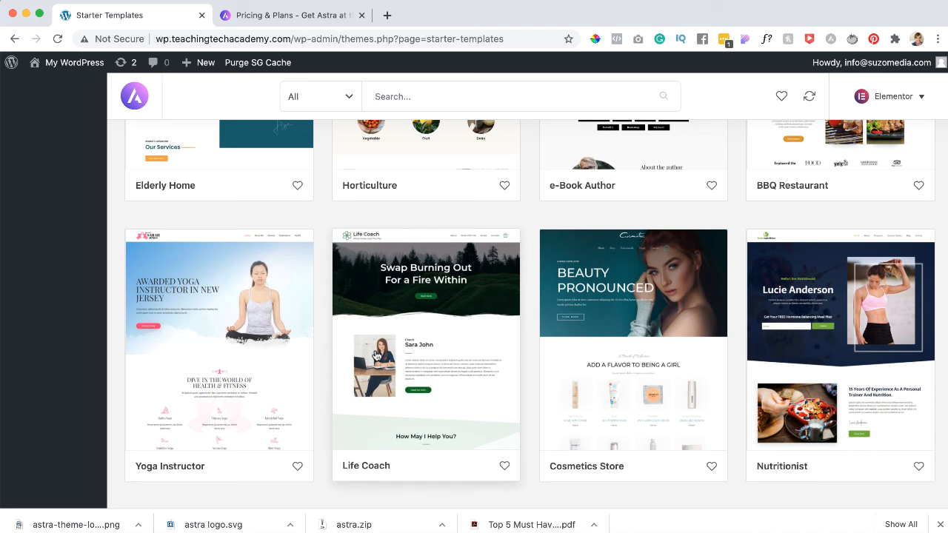
{"action": "left_click", "coordinate": [376, 355]}
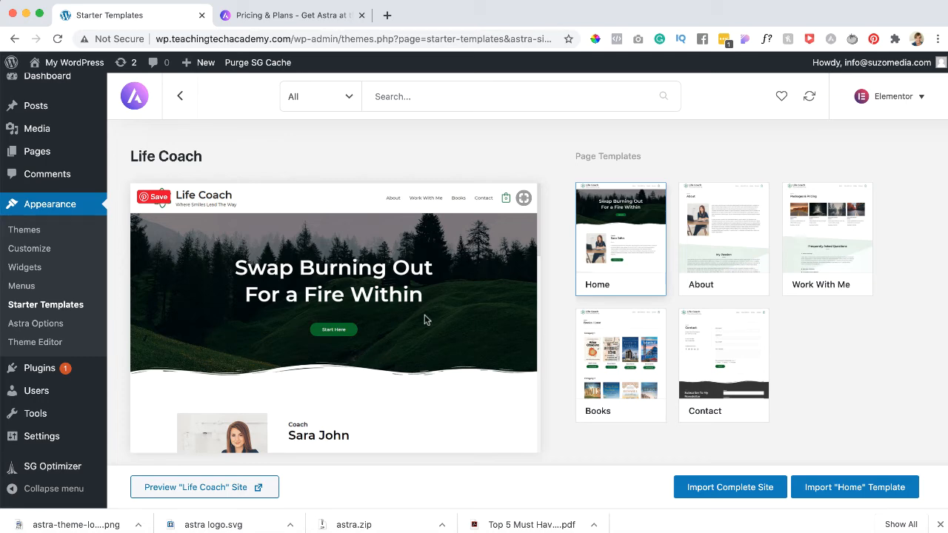
Examine the previews of the Life Coach template's Home and Contact pages.
{"action": "scroll", "coordinate": [425, 320], "scroll_direction": "down", "scroll_amount": 6}
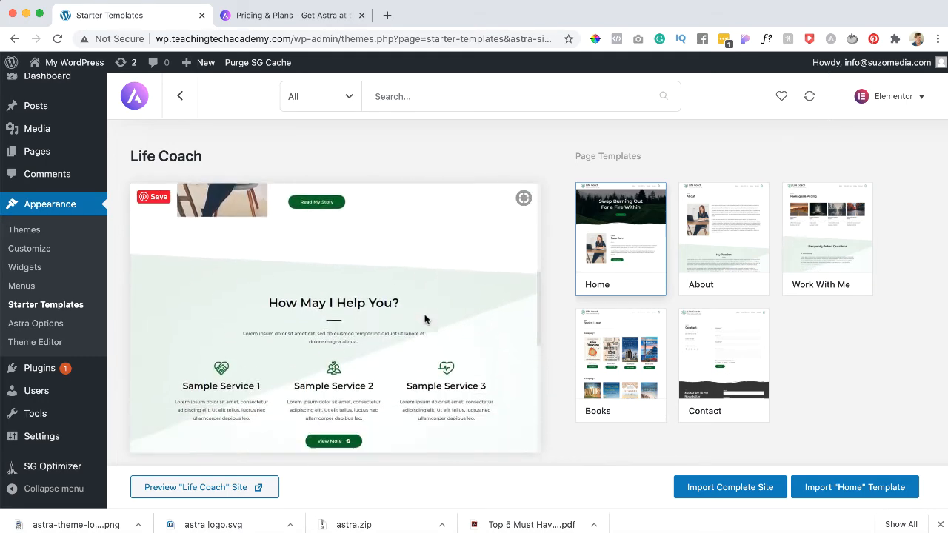
{"action": "scroll", "coordinate": [425, 319], "scroll_direction": "down", "scroll_amount": 1}
{"action": "scroll", "coordinate": [425, 319], "scroll_direction": "up", "scroll_amount": 1}
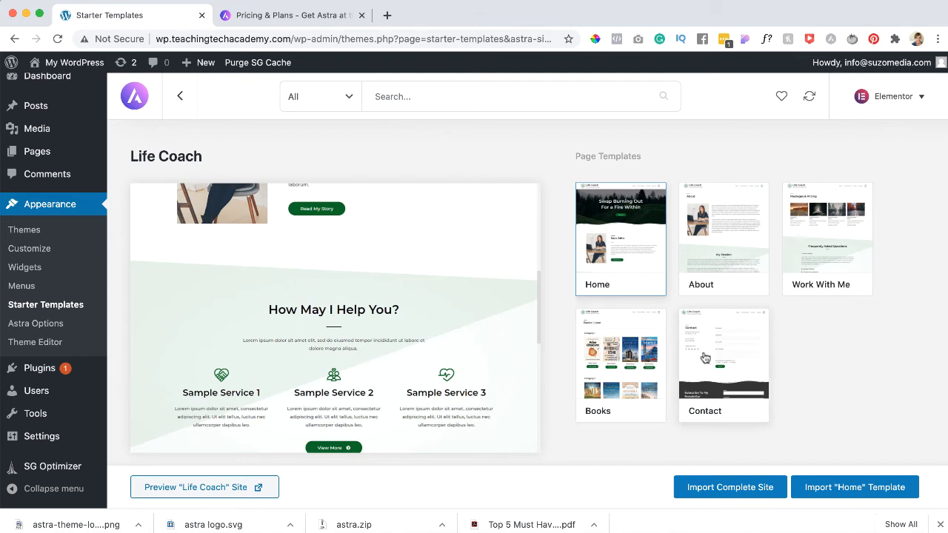
{"action": "left_click", "coordinate": [705, 358]}
{"action": "scroll", "coordinate": [387, 381], "scroll_direction": "down", "scroll_amount": 1}
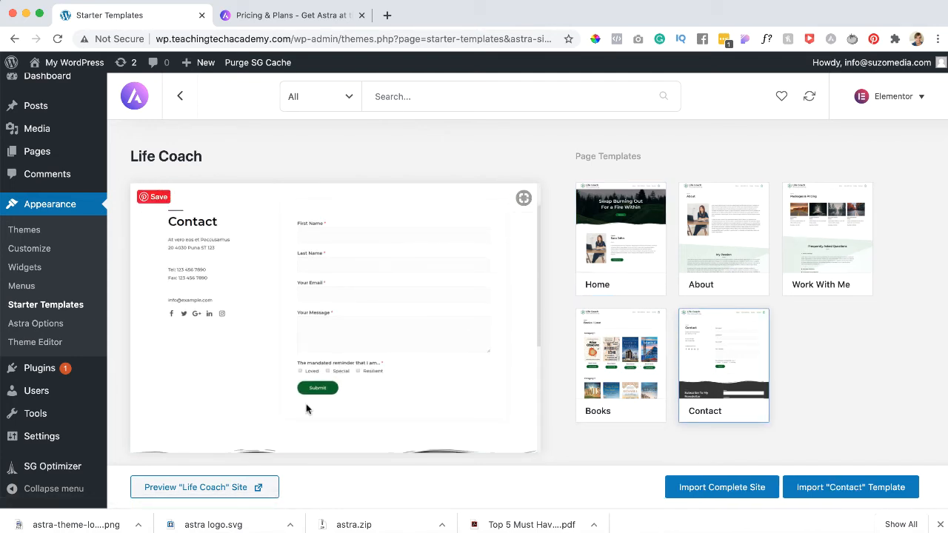
Open the live preview of the Life Coach site and examine its home page from the header to the newsletter footer.
{"action": "scroll", "coordinate": [306, 410], "scroll_direction": "down", "scroll_amount": 3}
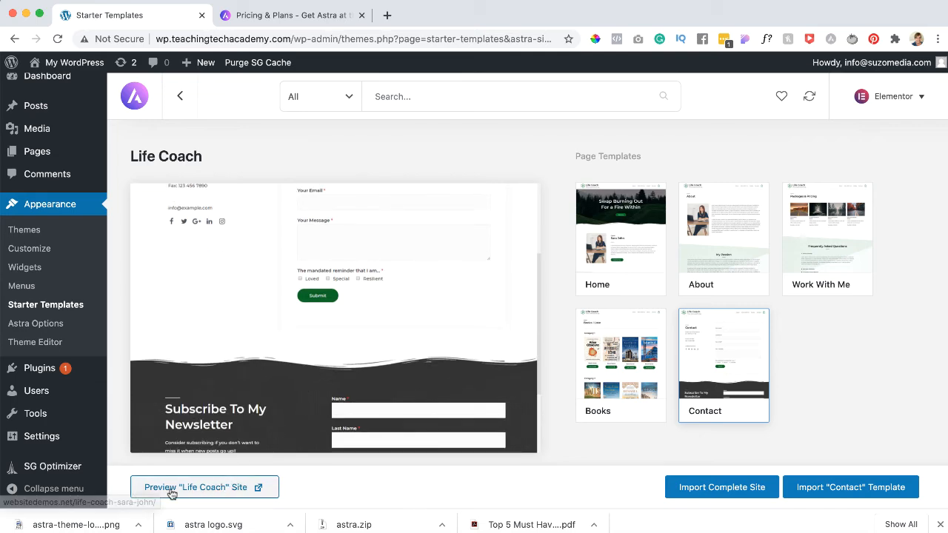
{"action": "left_click", "coordinate": [246, 489]}
{"action": "scroll", "coordinate": [257, 356], "scroll_direction": "down", "scroll_amount": 2}
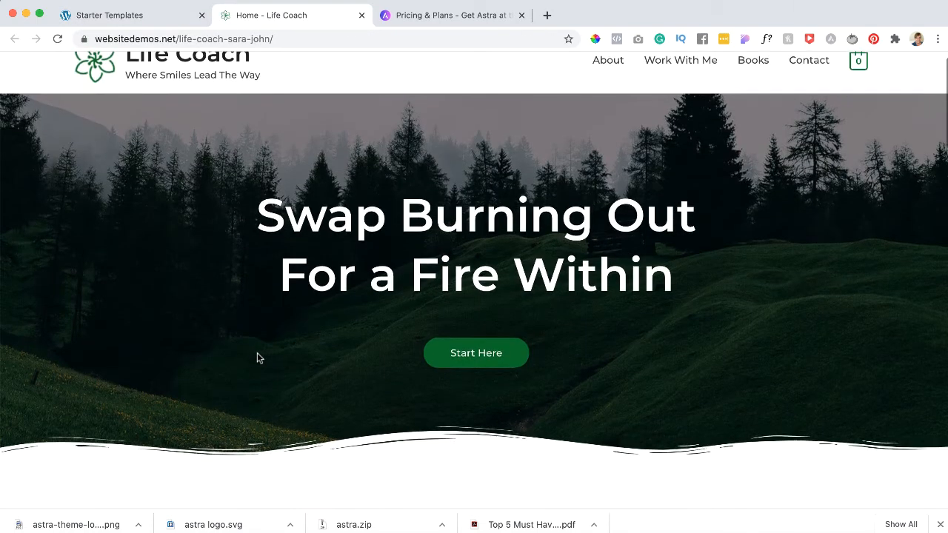
{"action": "scroll", "coordinate": [257, 359], "scroll_direction": "down", "scroll_amount": 5}
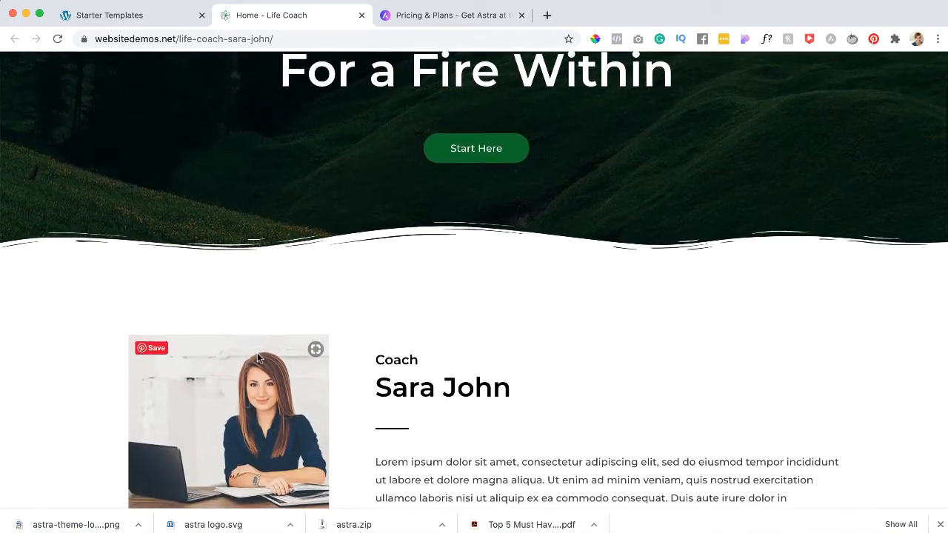
{"action": "scroll", "coordinate": [257, 359], "scroll_direction": "down", "scroll_amount": 7}
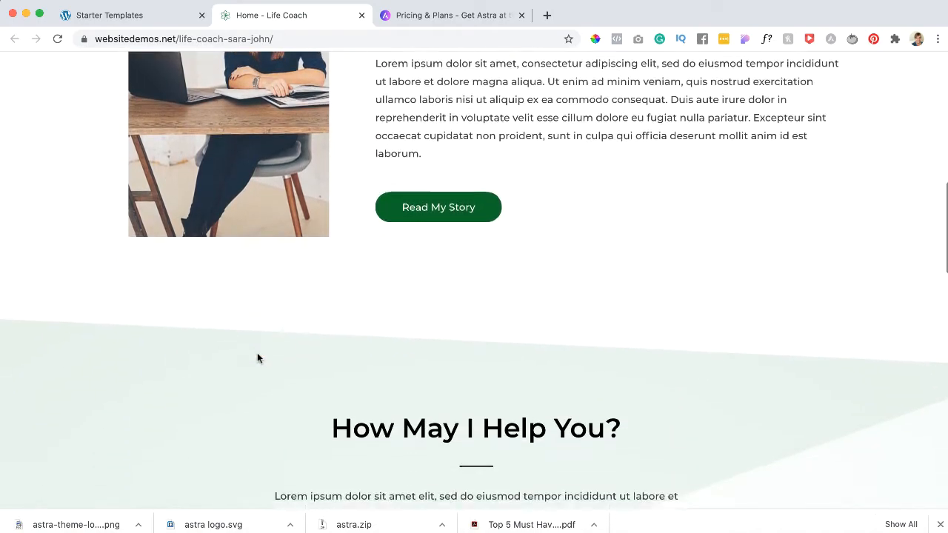
{"action": "scroll", "coordinate": [257, 358], "scroll_direction": "down", "scroll_amount": 3}
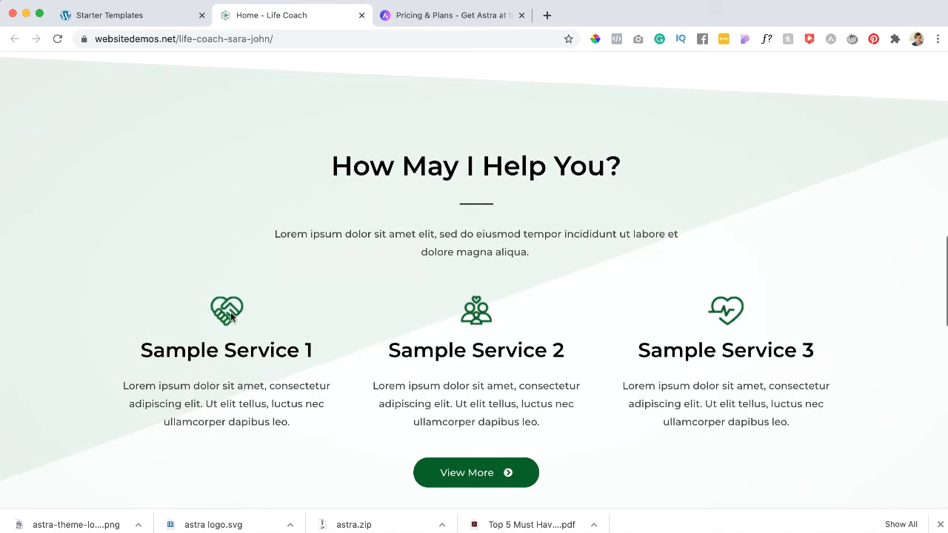
{"action": "scroll", "coordinate": [471, 316], "scroll_direction": "down", "scroll_amount": 5}
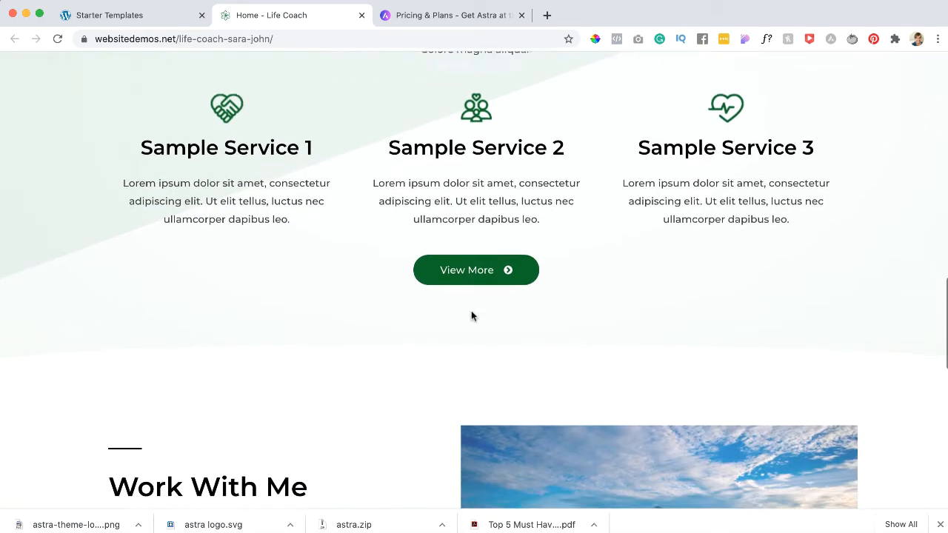
{"action": "scroll", "coordinate": [471, 316], "scroll_direction": "down", "scroll_amount": 5}
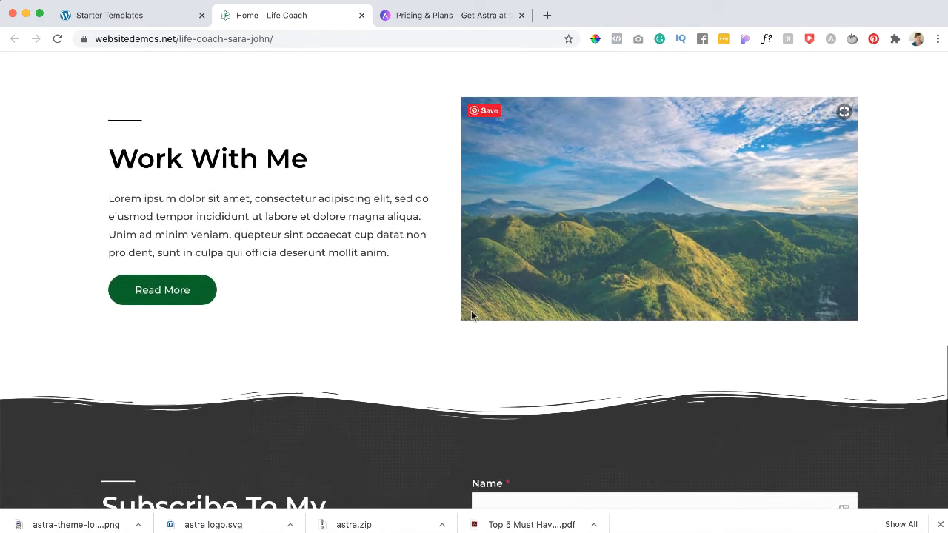
{"action": "scroll", "coordinate": [471, 316], "scroll_direction": "down", "scroll_amount": 2}
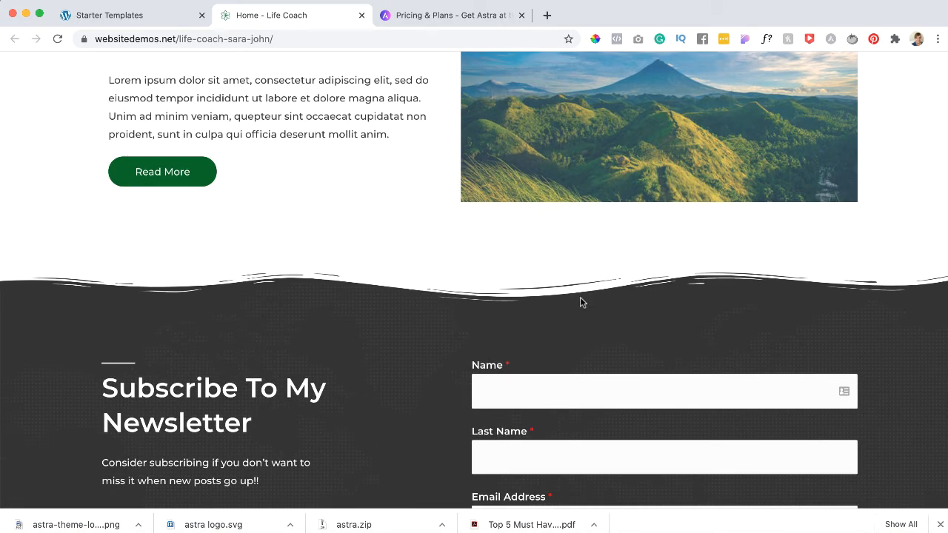
{"action": "scroll", "coordinate": [580, 297], "scroll_direction": "down", "scroll_amount": 3}
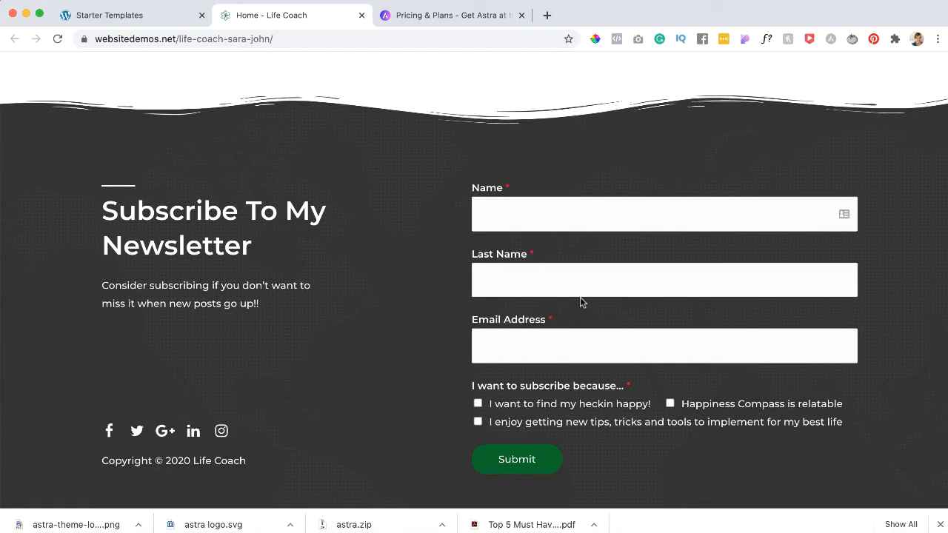
{"action": "scroll", "coordinate": [580, 297], "scroll_direction": "up", "scroll_amount": 10}
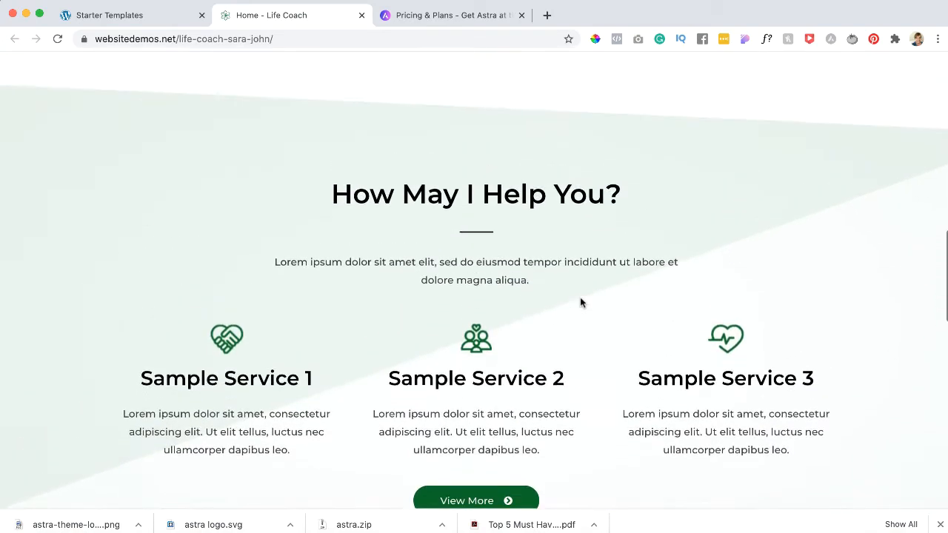
{"action": "scroll", "coordinate": [580, 300], "scroll_direction": "up", "scroll_amount": 12}
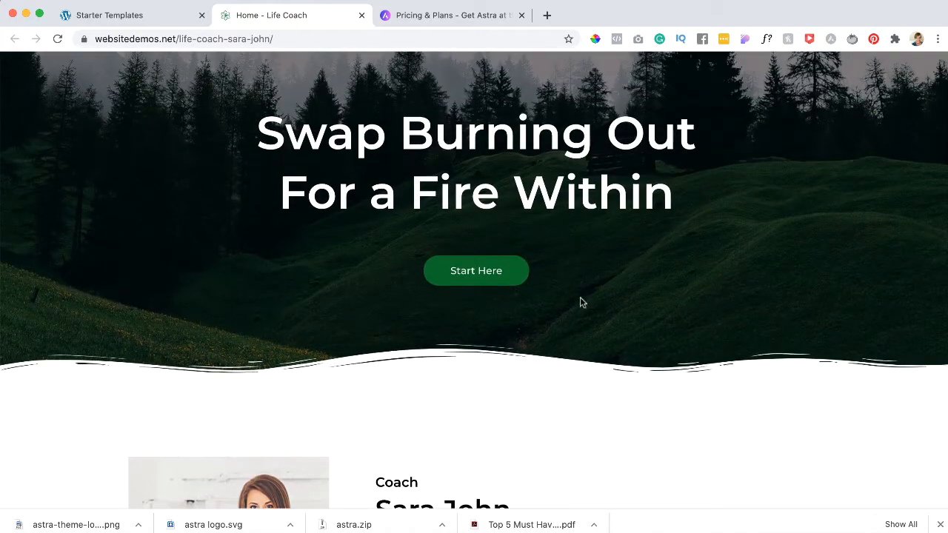
{"action": "scroll", "coordinate": [580, 295], "scroll_direction": "up", "scroll_amount": 3}
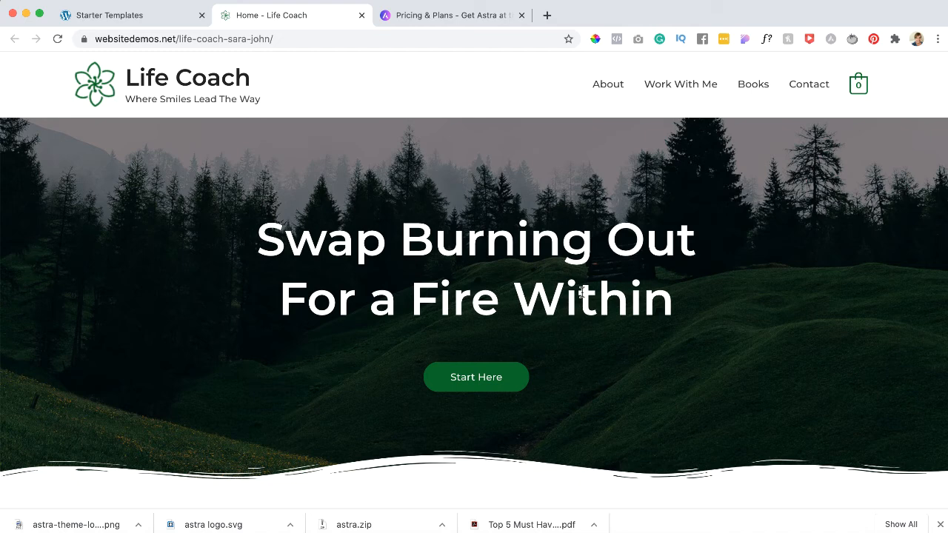
Return to the Life Coach template details in WordPress and examine the Contact page preview's form and newsletter section.
{"action": "left_click", "coordinate": [175, 17]}
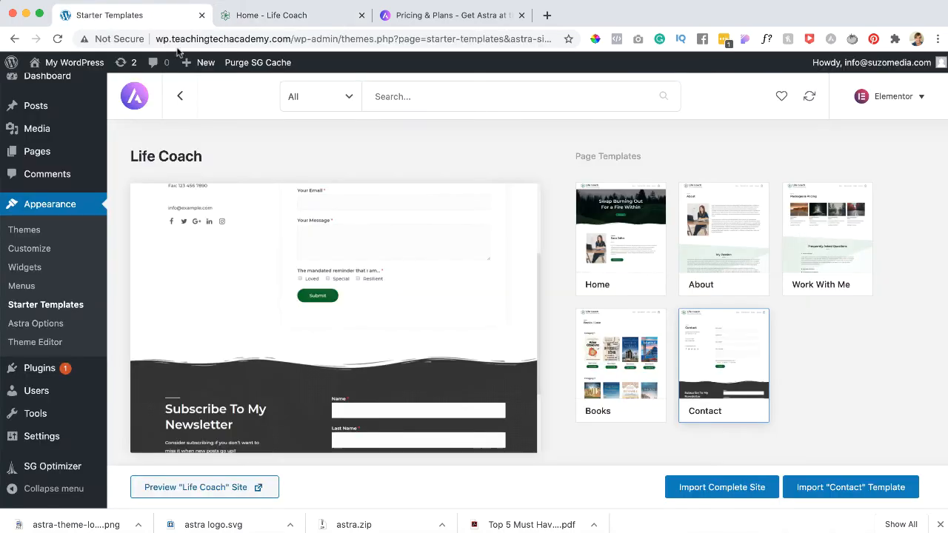
{"action": "scroll", "coordinate": [235, 253], "scroll_direction": "down", "scroll_amount": 2}
{"action": "scroll", "coordinate": [229, 310], "scroll_direction": "up", "scroll_amount": 1}
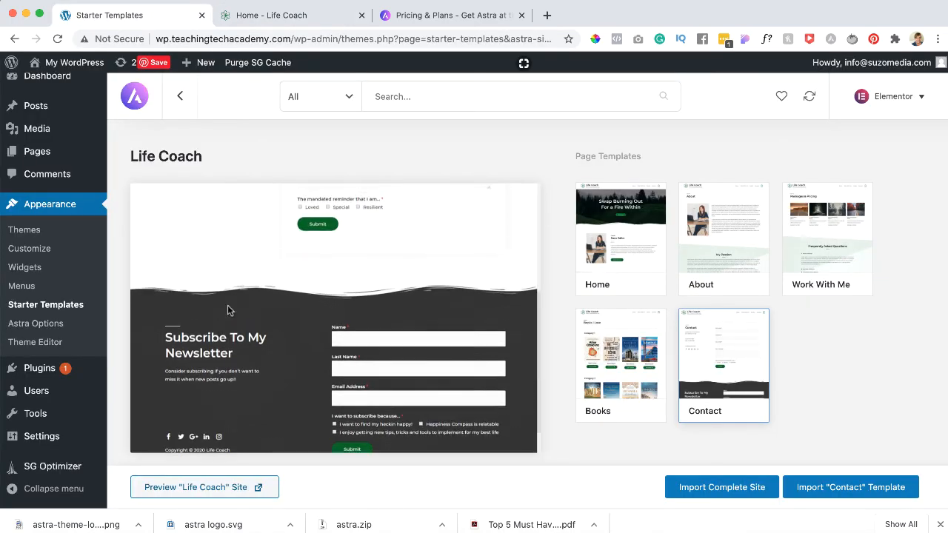
{"action": "scroll", "coordinate": [227, 310], "scroll_direction": "down", "scroll_amount": 2}
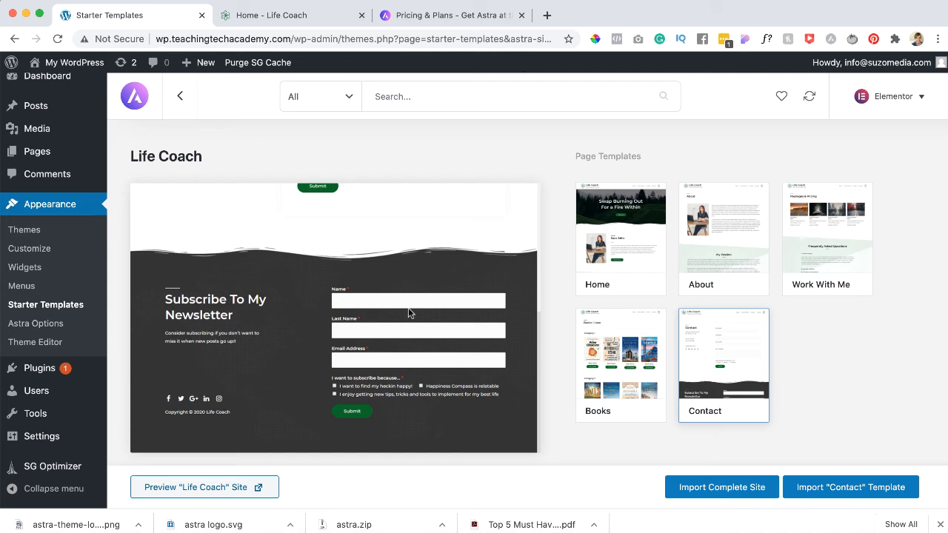
{"action": "scroll", "coordinate": [409, 307], "scroll_direction": "up", "scroll_amount": 3}
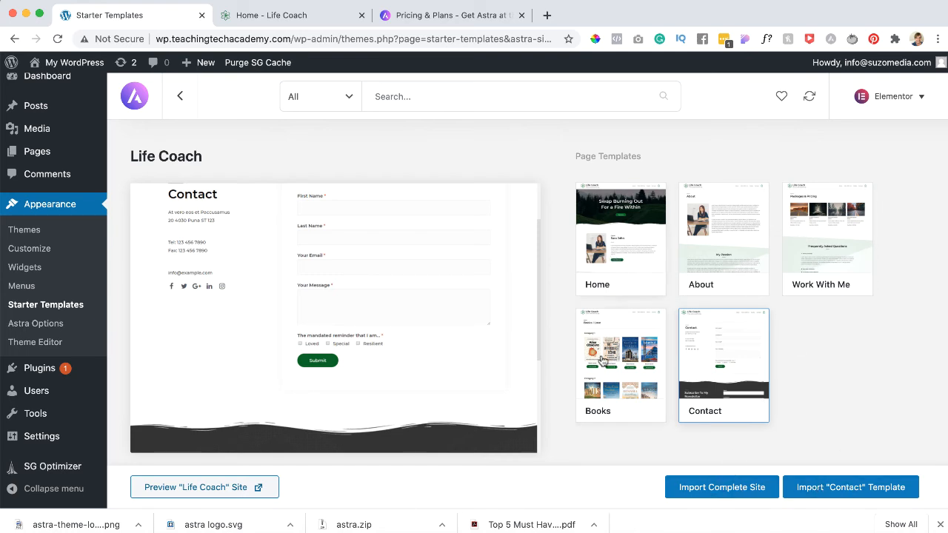
{"action": "left_click", "coordinate": [823, 242]}
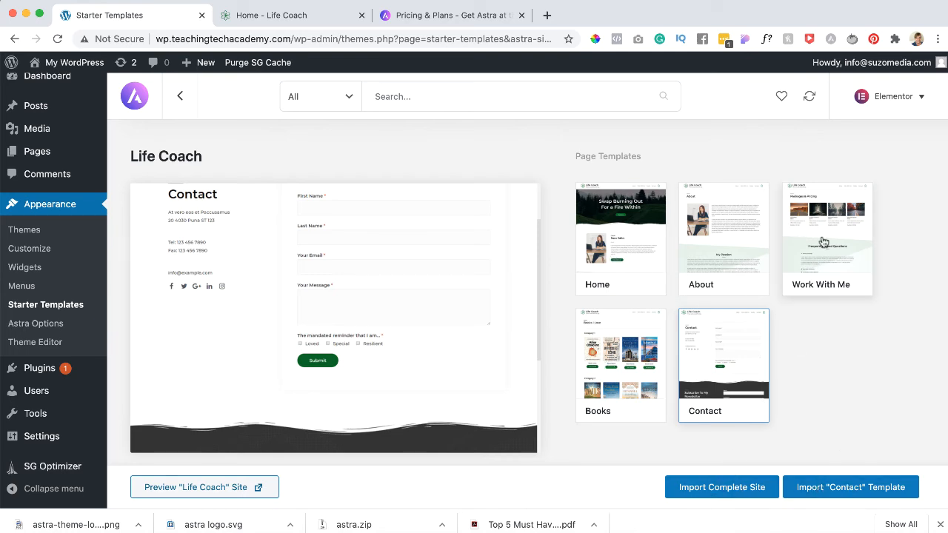
Select the Home page template and import the complete Life Coach site with customizer settings, widgets, required plugins and content.
{"action": "left_click", "coordinate": [628, 246]}
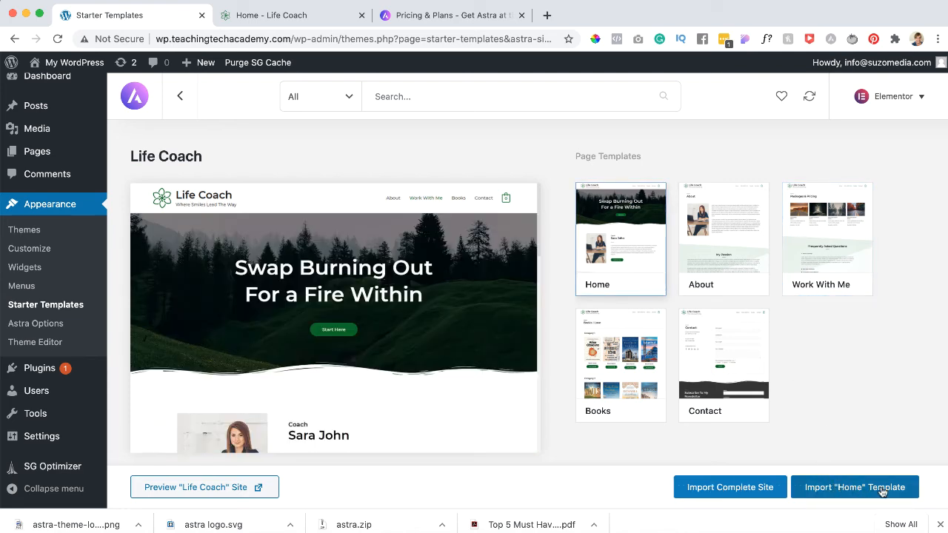
{"action": "left_click", "coordinate": [702, 490]}
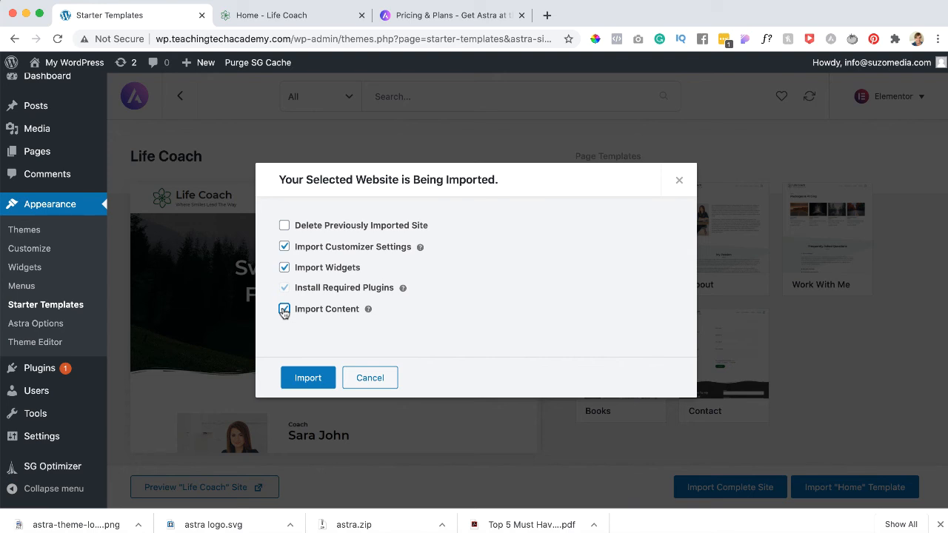
{"action": "left_click", "coordinate": [308, 379]}
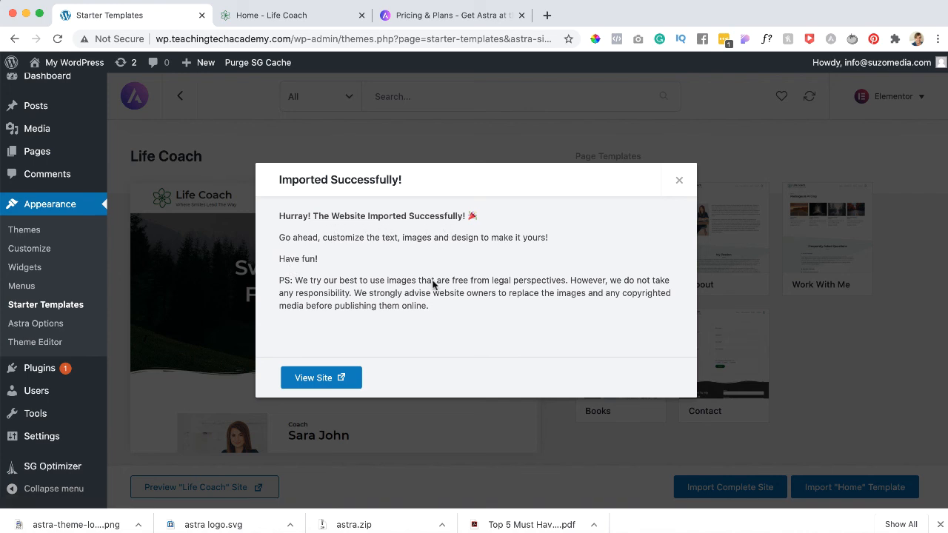
Open the imported website and examine its home page sections and web address.
{"action": "left_click", "coordinate": [324, 379]}
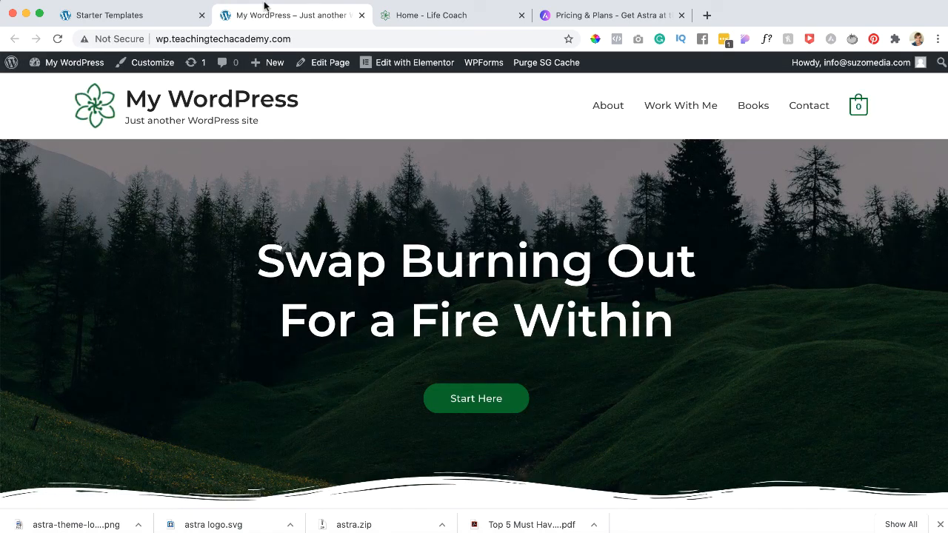
{"action": "left_click", "coordinate": [298, 38]}
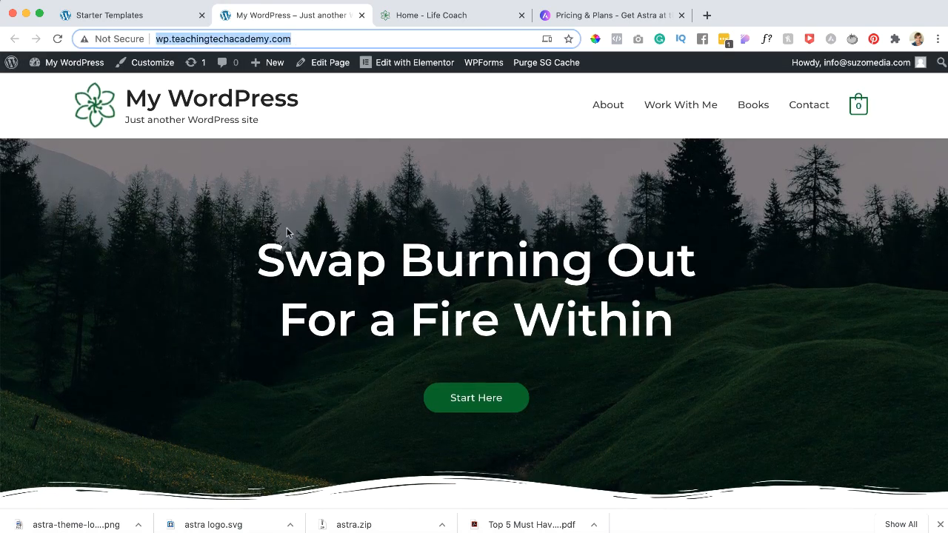
{"action": "scroll", "coordinate": [289, 233], "scroll_direction": "down", "scroll_amount": 3}
{"action": "scroll", "coordinate": [289, 233], "scroll_direction": "down", "scroll_amount": 5}
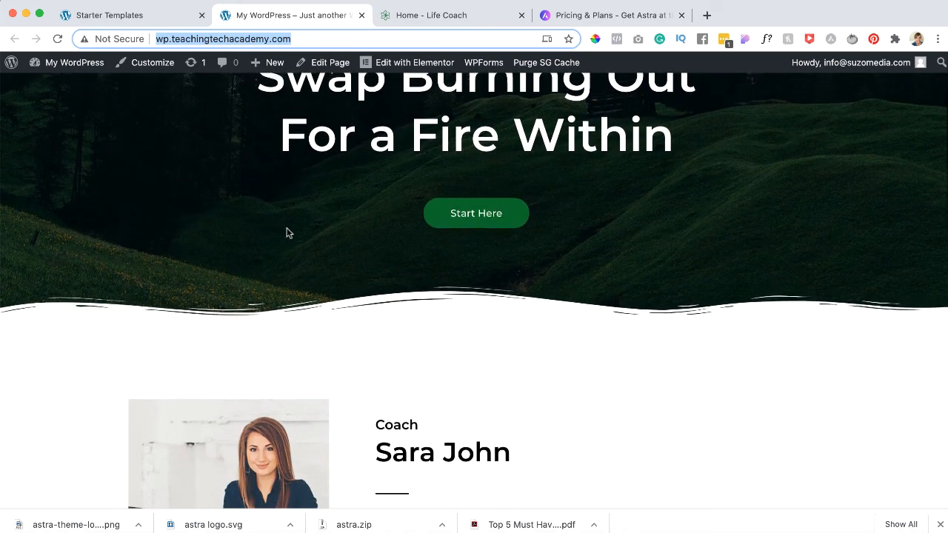
{"action": "scroll", "coordinate": [288, 234], "scroll_direction": "down", "scroll_amount": 1}
{"action": "scroll", "coordinate": [287, 233], "scroll_direction": "down", "scroll_amount": 6}
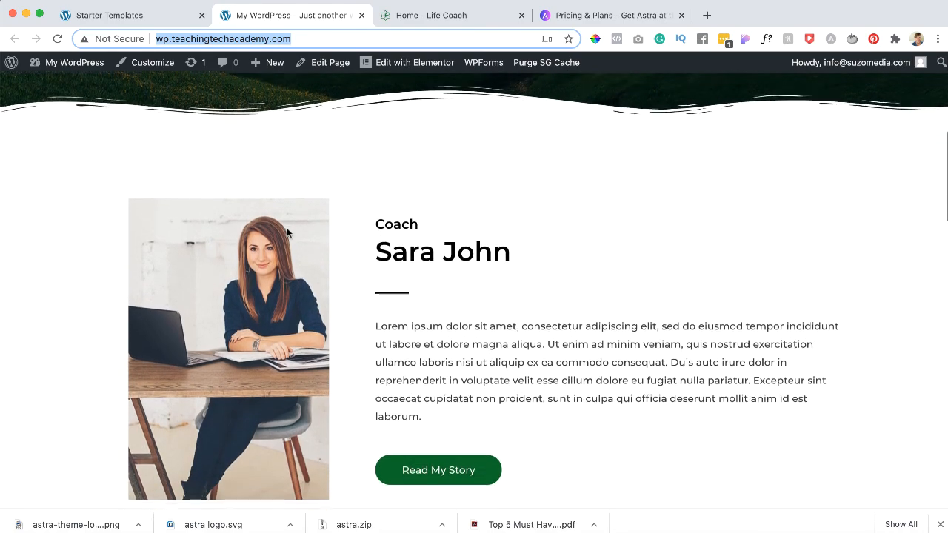
{"action": "scroll", "coordinate": [288, 233], "scroll_direction": "down", "scroll_amount": 3}
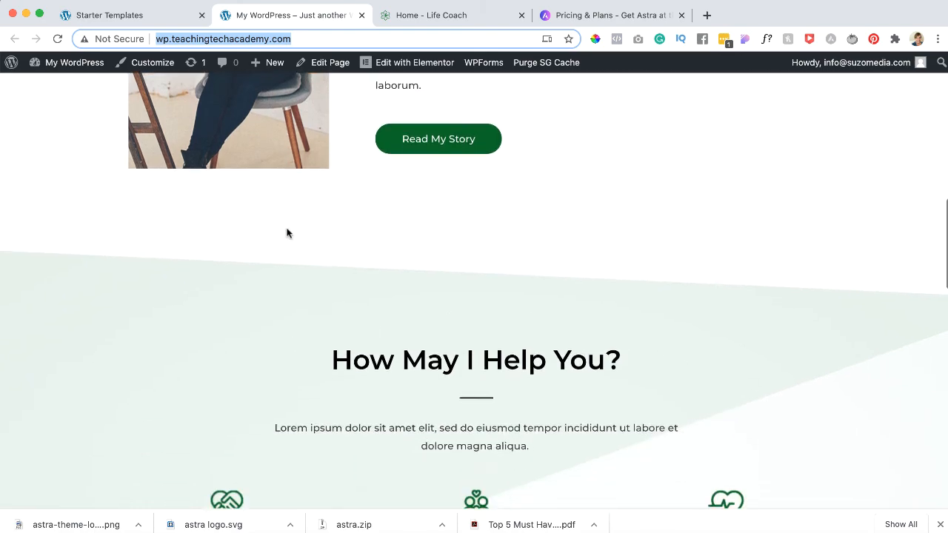
{"action": "scroll", "coordinate": [288, 231], "scroll_direction": "down", "scroll_amount": 2}
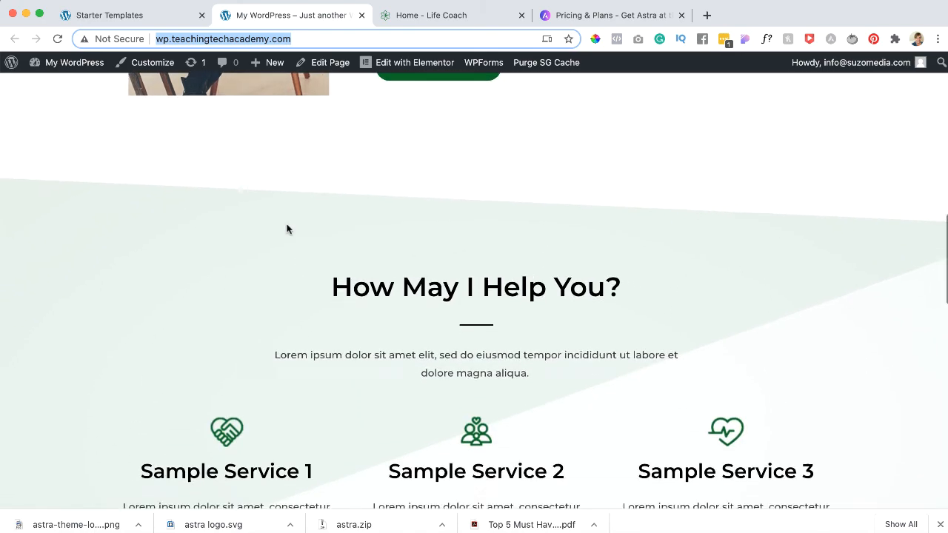
{"action": "scroll", "coordinate": [288, 228], "scroll_direction": "up", "scroll_amount": 15}
{"action": "scroll", "coordinate": [287, 229], "scroll_direction": "up", "scroll_amount": 4}
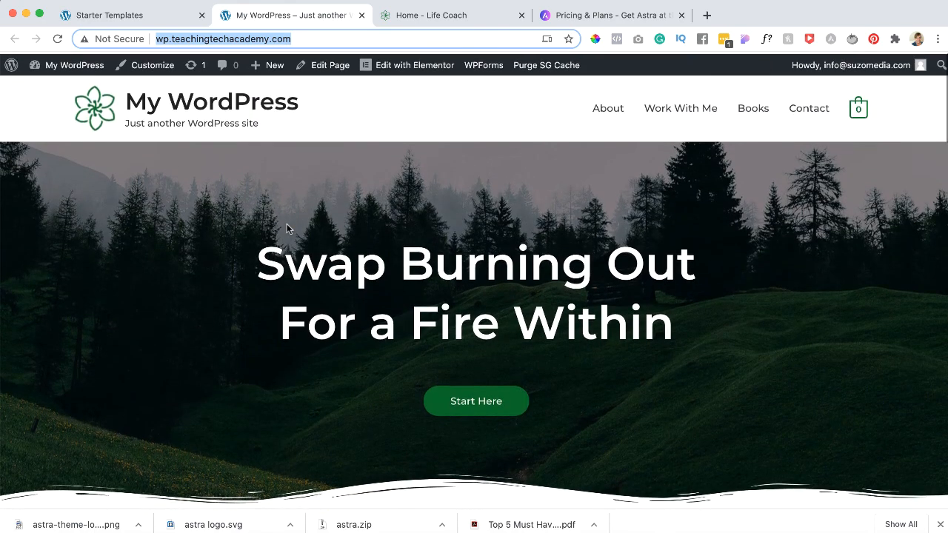